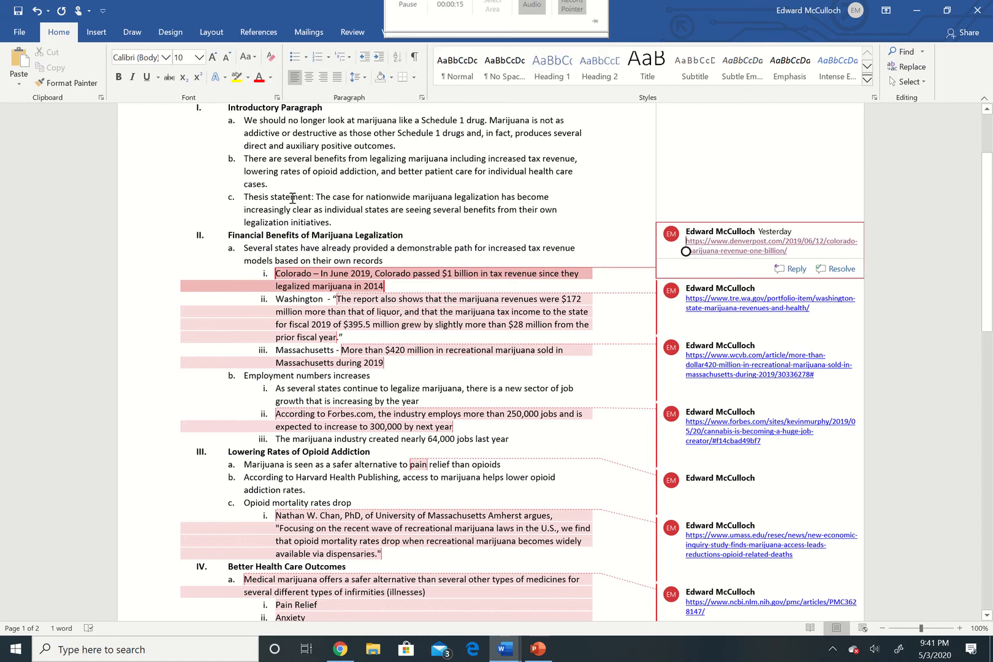
Step: Switch to Chrome and copy the web address of the Denver Post article on Colorado's marijuana tax revenue
{"action": "scroll", "coordinate": [292, 198], "scroll_direction": "up", "scroll_amount": 1}
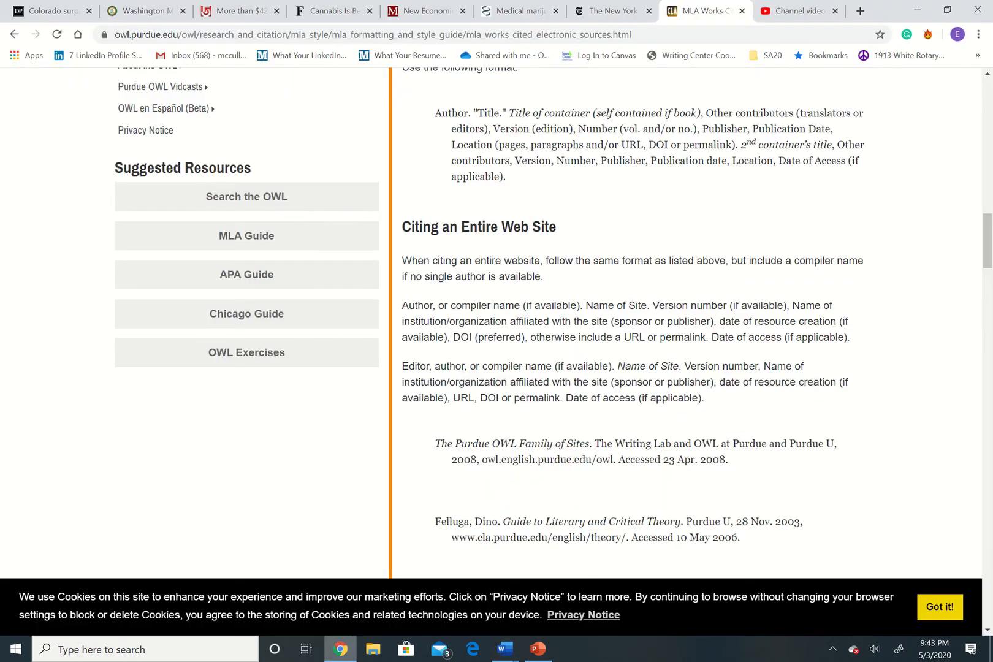
{"action": "left_click", "coordinate": [54, 11]}
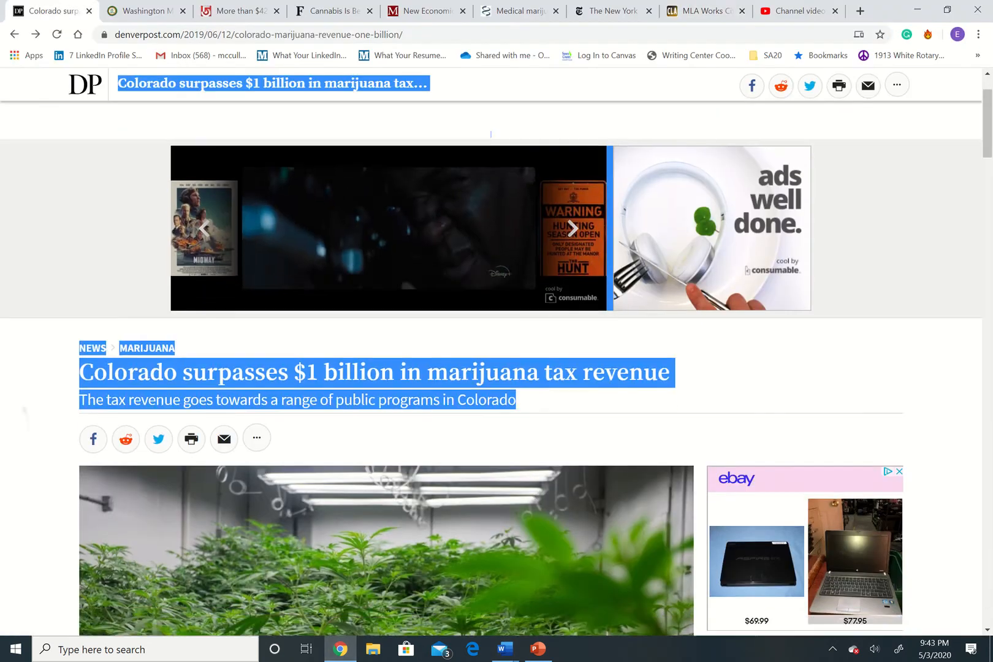
{"action": "scroll", "coordinate": [497, 368], "scroll_direction": "down", "scroll_amount": 10}
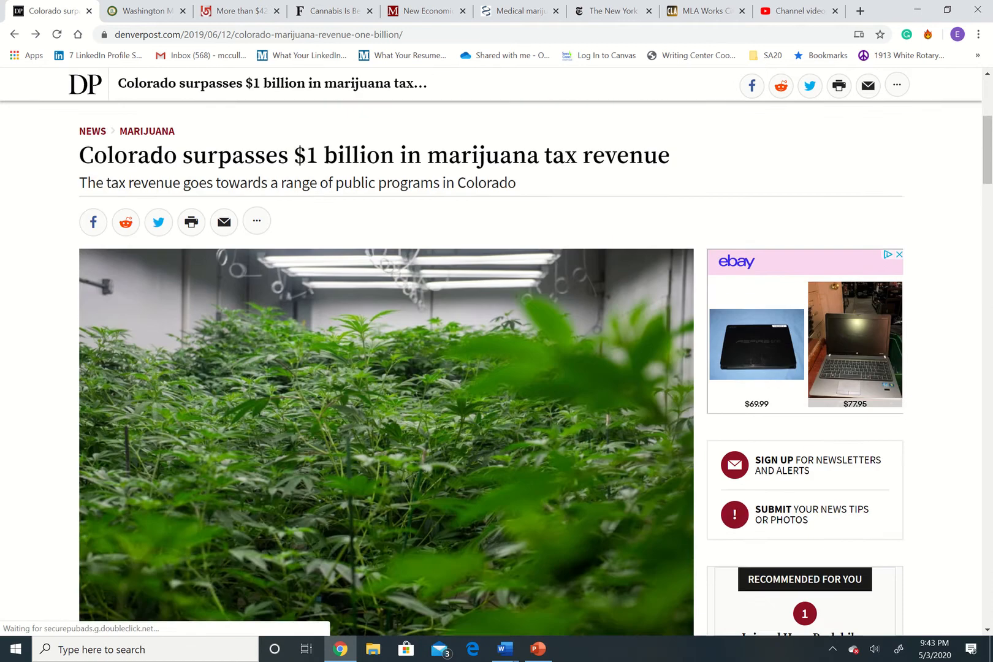
{"action": "scroll", "coordinate": [496, 367], "scroll_direction": "down", "scroll_amount": 1}
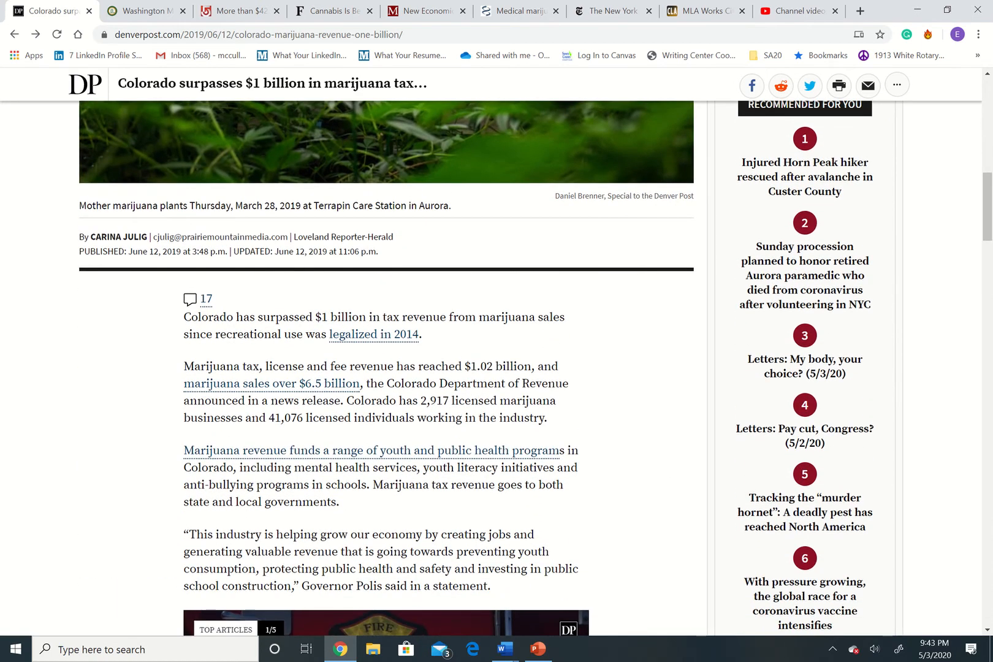
{"action": "left_click", "coordinate": [259, 35]}
{"action": "key", "text": "ctrl+c"}
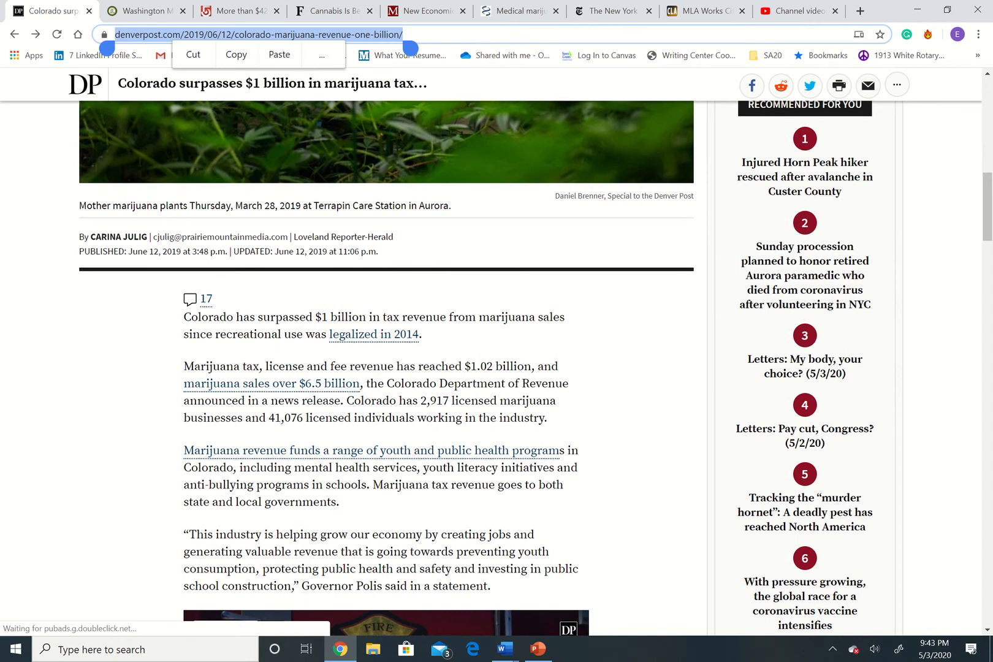
{"action": "left_click", "coordinate": [236, 55]}
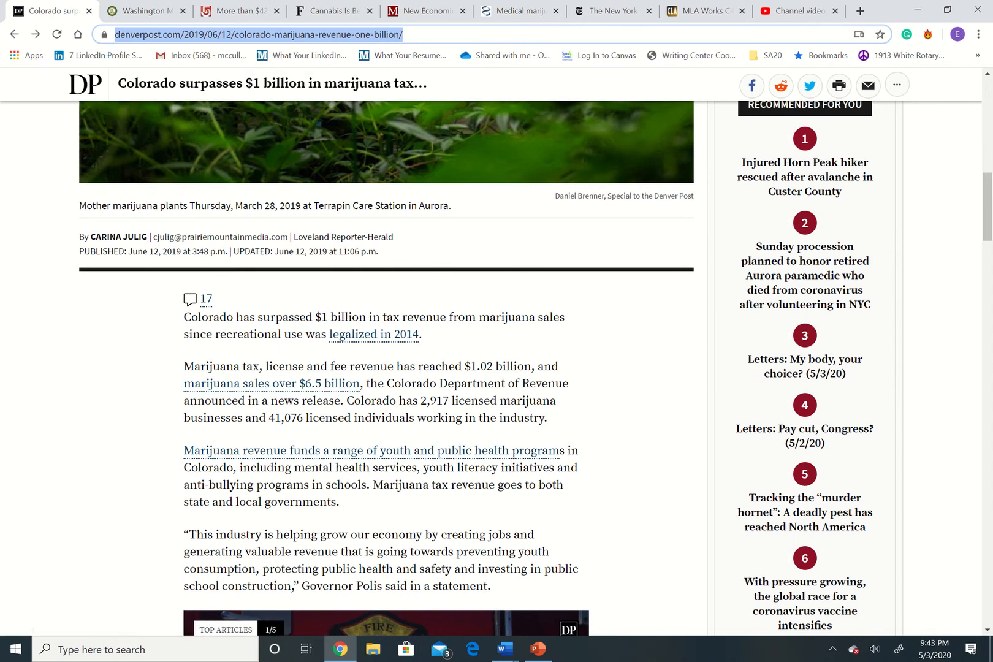
Step: View the automatic MLA citation tool on the Purdue OWL page about citing electronic sources
{"action": "left_click", "coordinate": [707, 11]}
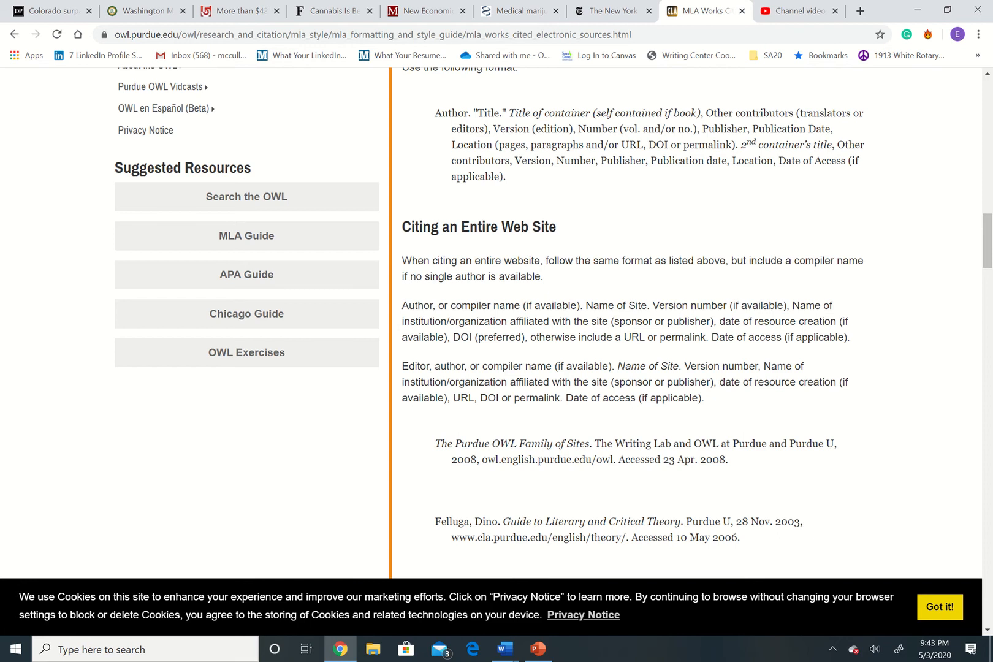
{"action": "scroll", "coordinate": [497, 319], "scroll_direction": "up", "scroll_amount": 15}
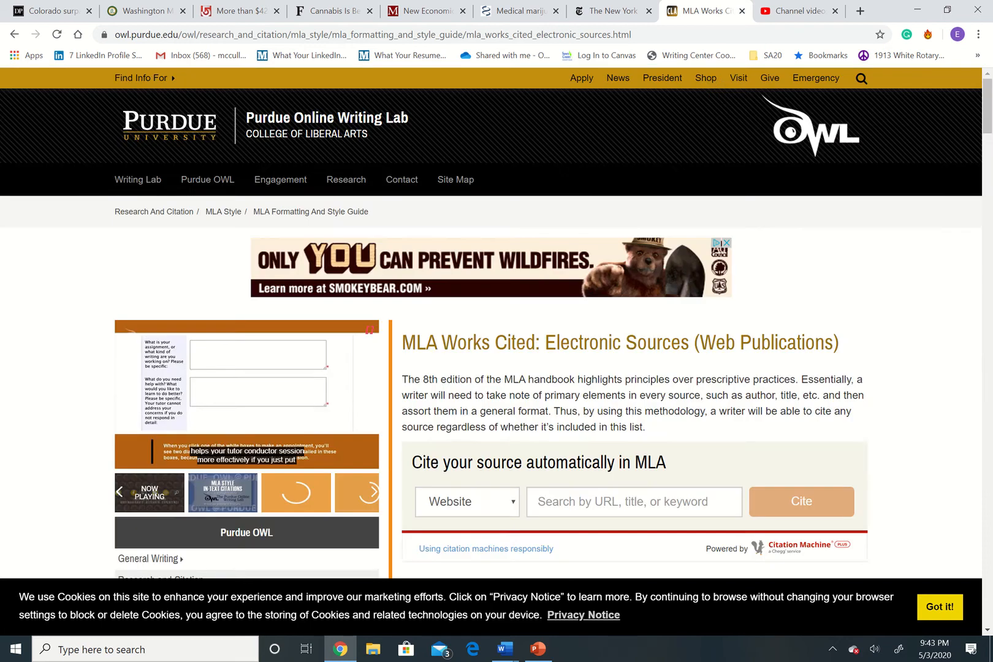
{"action": "scroll", "coordinate": [497, 319], "scroll_direction": "down", "scroll_amount": 3}
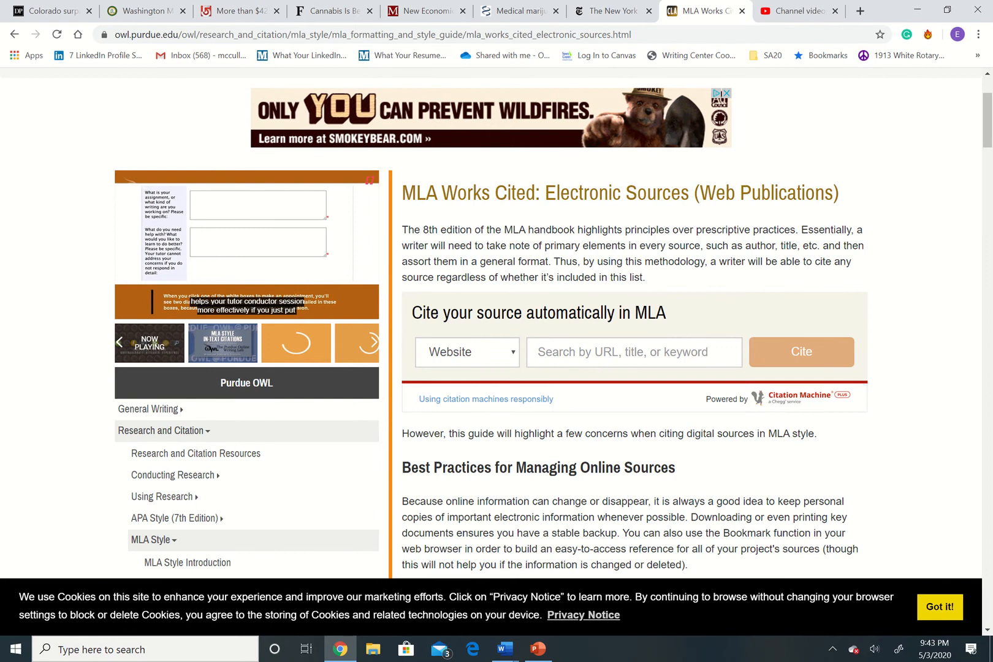
Step: Open Citation Machine's MLA8 website citation page at citationmachine.net/mla8/cite-a-website
{"action": "left_click", "coordinate": [373, 35]}
{"action": "type", "text": "c"}
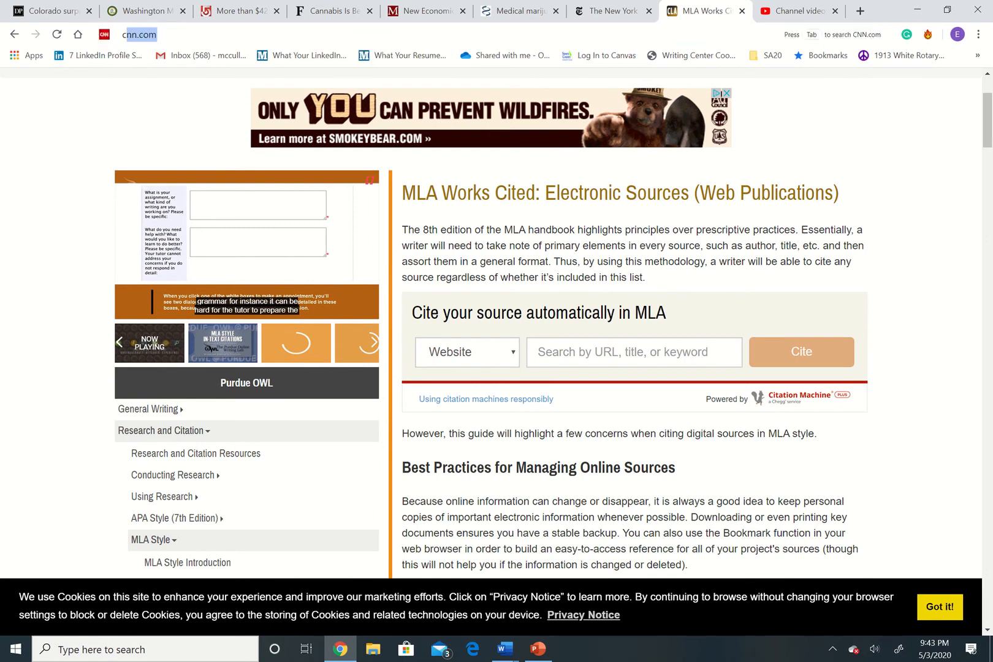
{"action": "type", "text": "itat"}
{"action": "key", "text": "Down"}
{"action": "key", "text": "Down"}
{"action": "key", "text": "Down"}
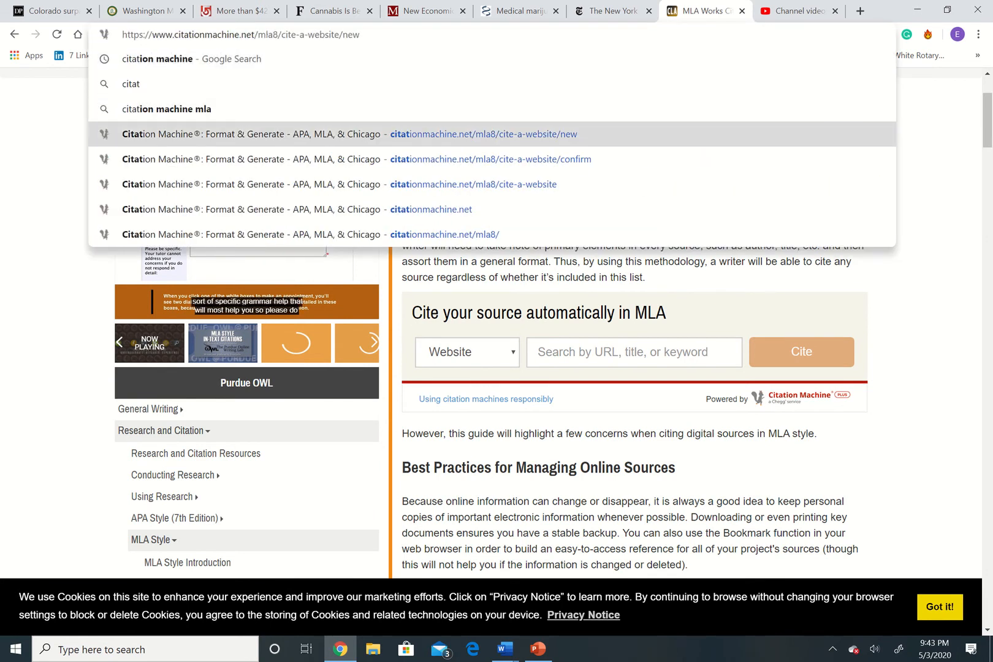
{"action": "type", "text": "/"}
{"action": "key", "text": "BackSpace"}
{"action": "key", "text": "BackSpace"}
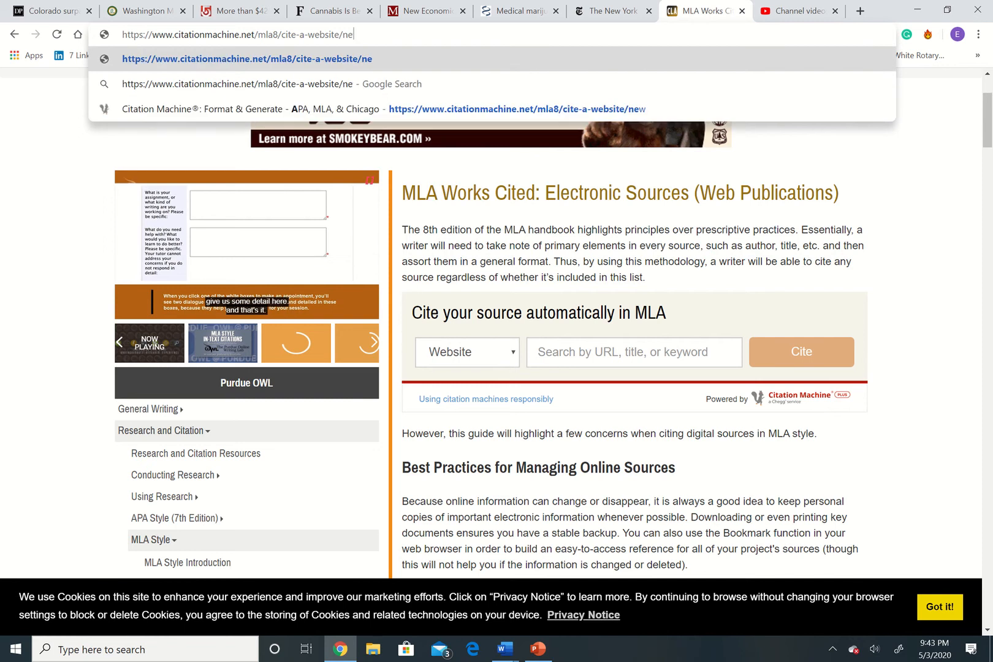
{"action": "key", "text": "BackSpace"}
{"action": "key", "text": "BackSpace"}
{"action": "key", "text": "BackSpace"}
{"action": "key", "text": "Down"}
{"action": "key", "text": "Down"}
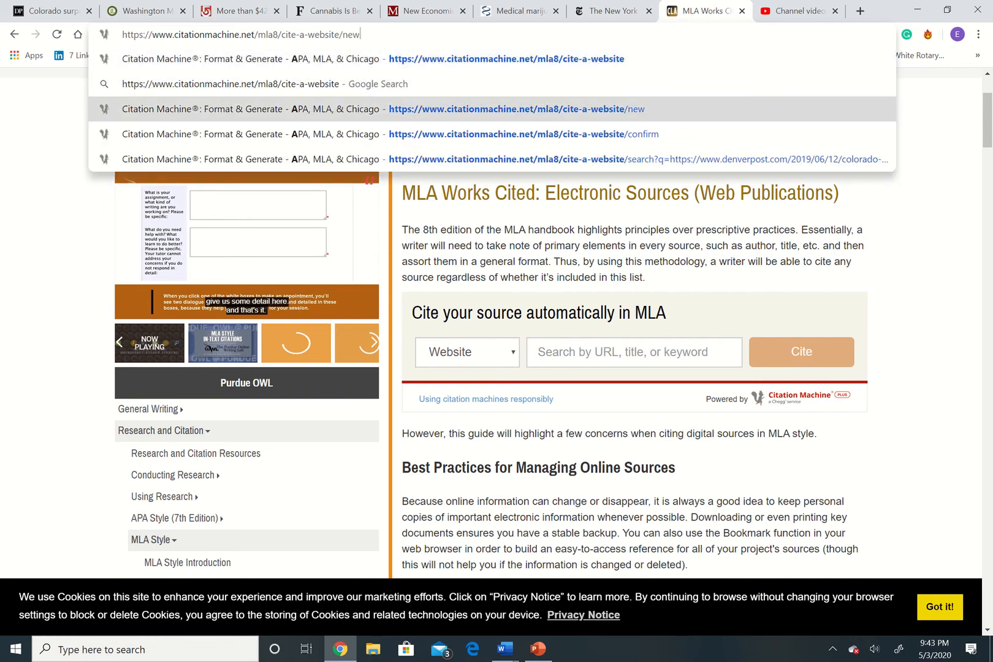
{"action": "key", "text": "Return"}
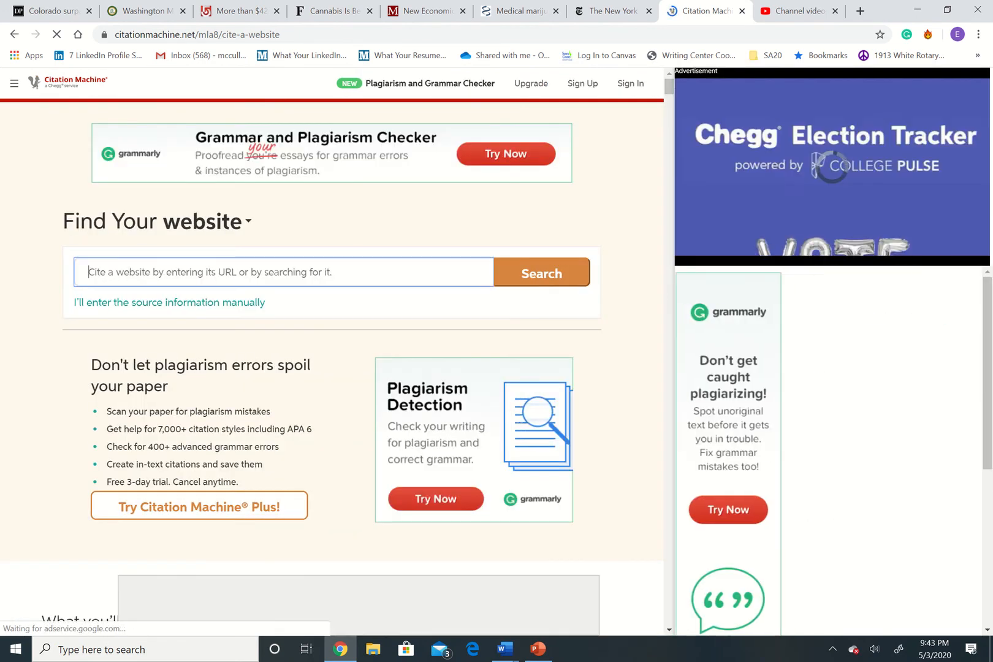
Step: Create an MLA8 website citation from the copied Denver Post address, keeping the source details that were filled in automatically
{"action": "key", "text": "ctrl+v"}
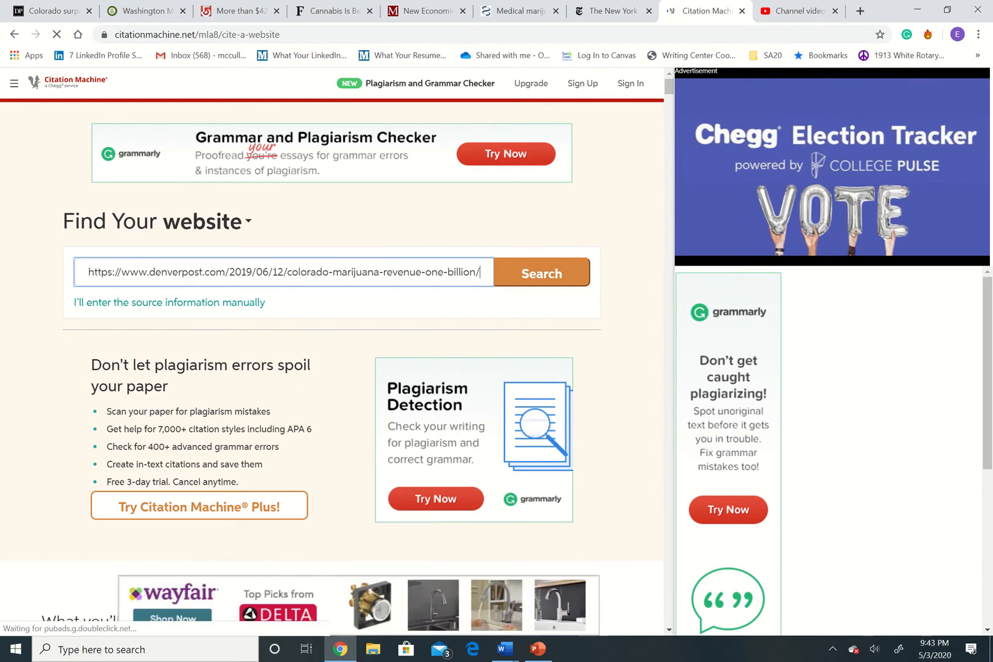
{"action": "key", "text": "Return"}
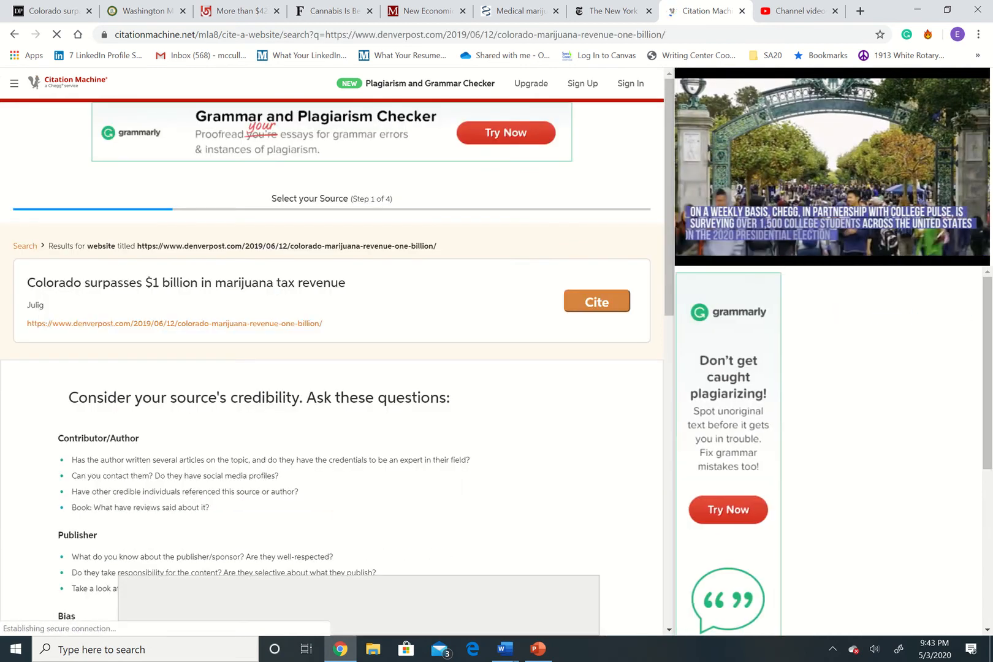
{"action": "left_click", "coordinate": [596, 301]}
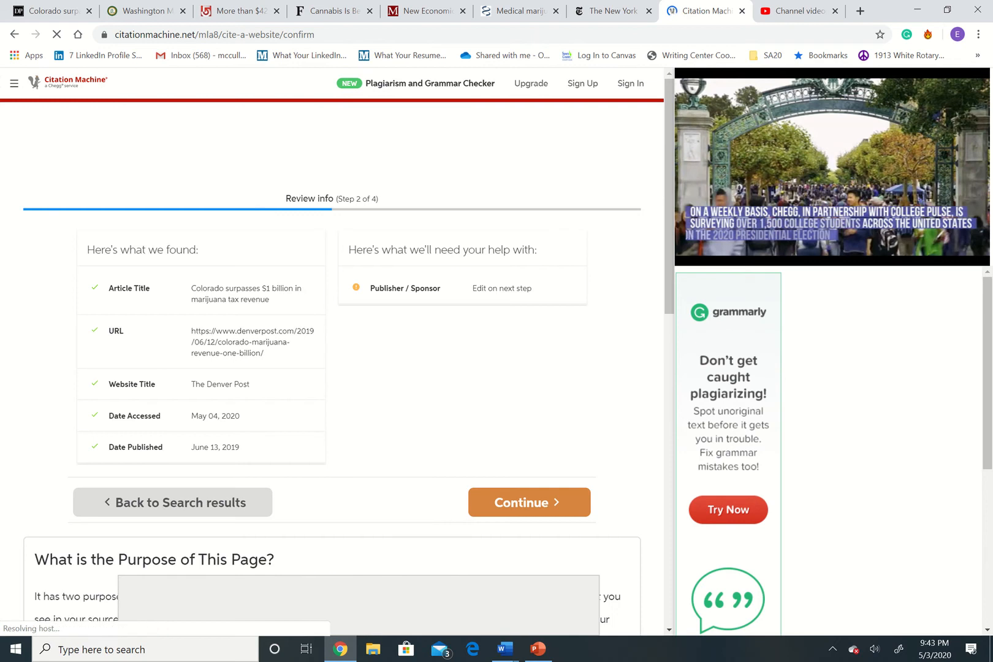
{"action": "left_click", "coordinate": [529, 502]}
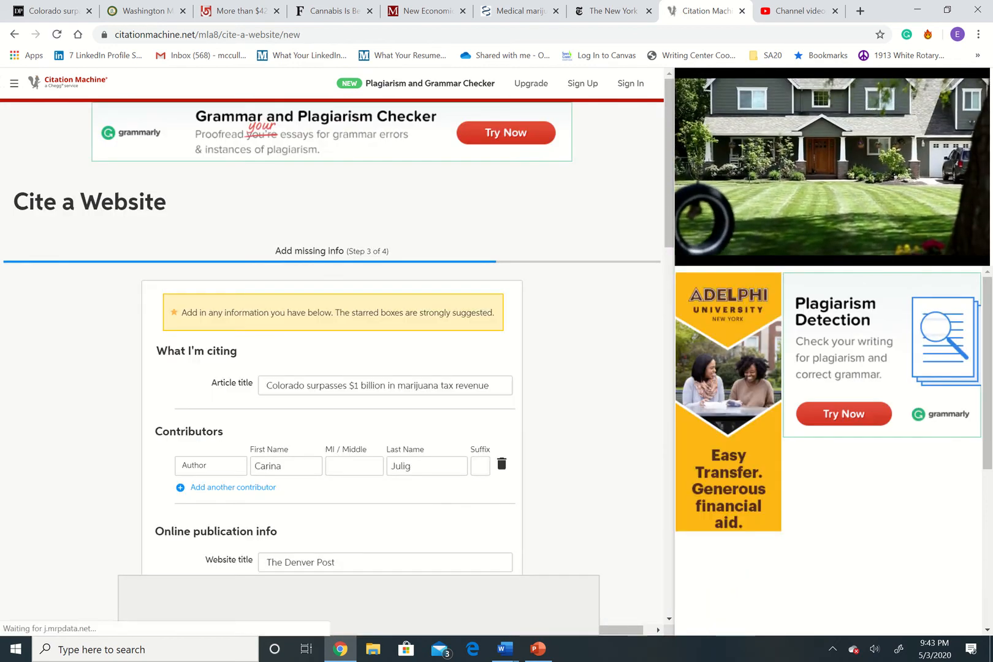
{"action": "scroll", "coordinate": [331, 368], "scroll_direction": "down", "scroll_amount": 4}
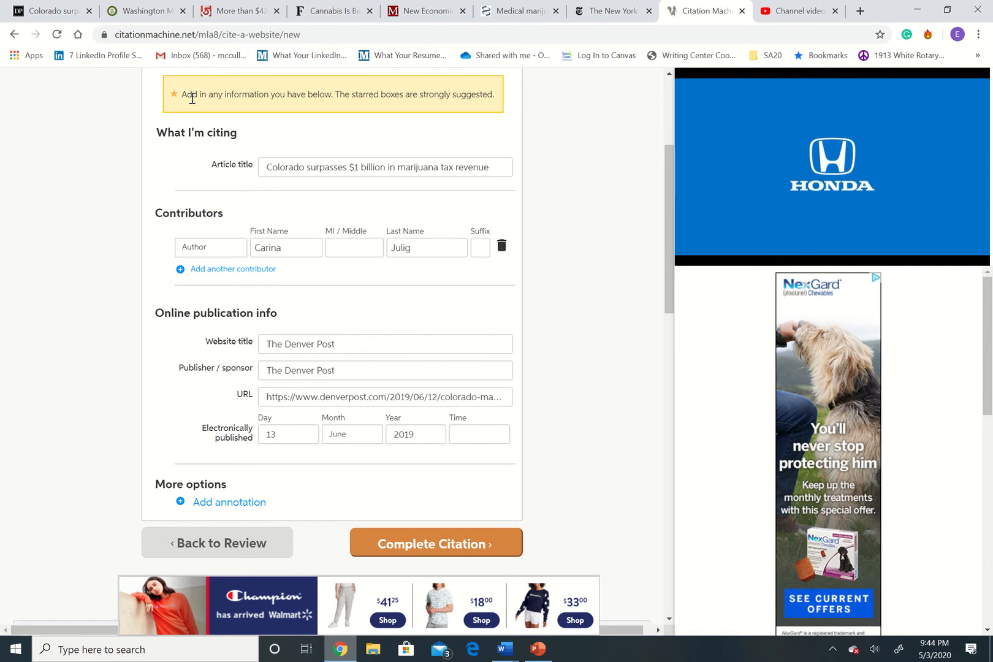
{"action": "left_click", "coordinate": [436, 544]}
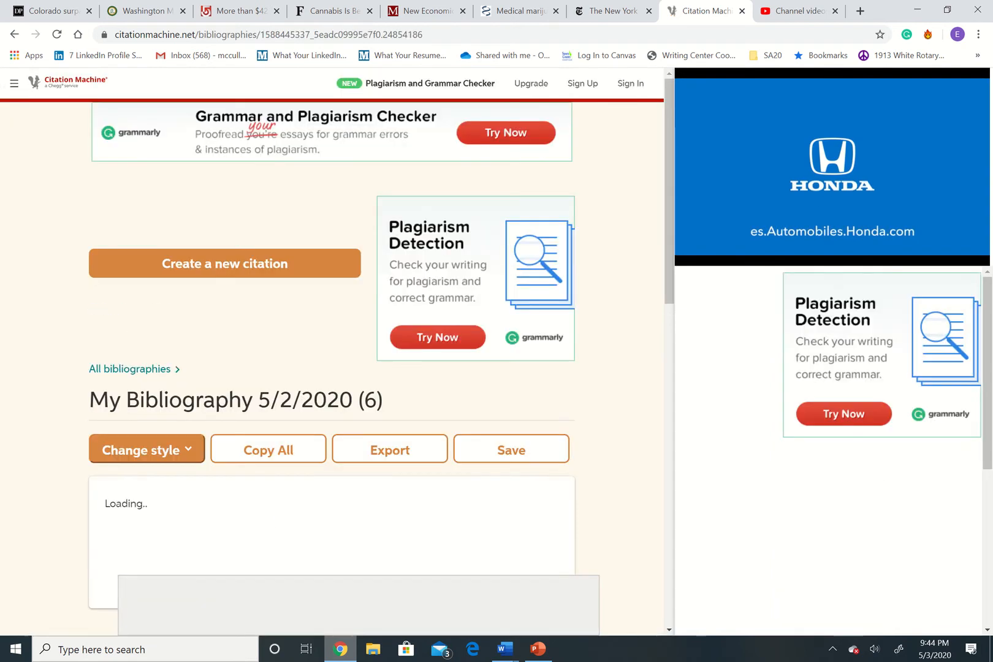
Step: Delete the two duplicate Denver Post citations at the end of the Works Cited list
{"action": "scroll", "coordinate": [332, 352], "scroll_direction": "down", "scroll_amount": 2}
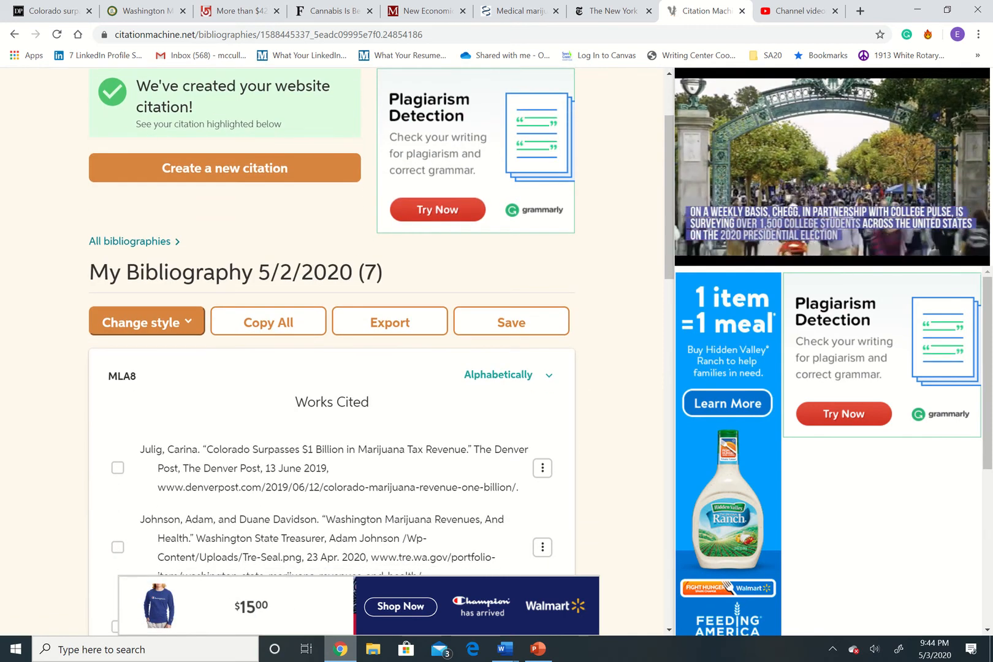
{"action": "scroll", "coordinate": [332, 351], "scroll_direction": "up", "scroll_amount": 1}
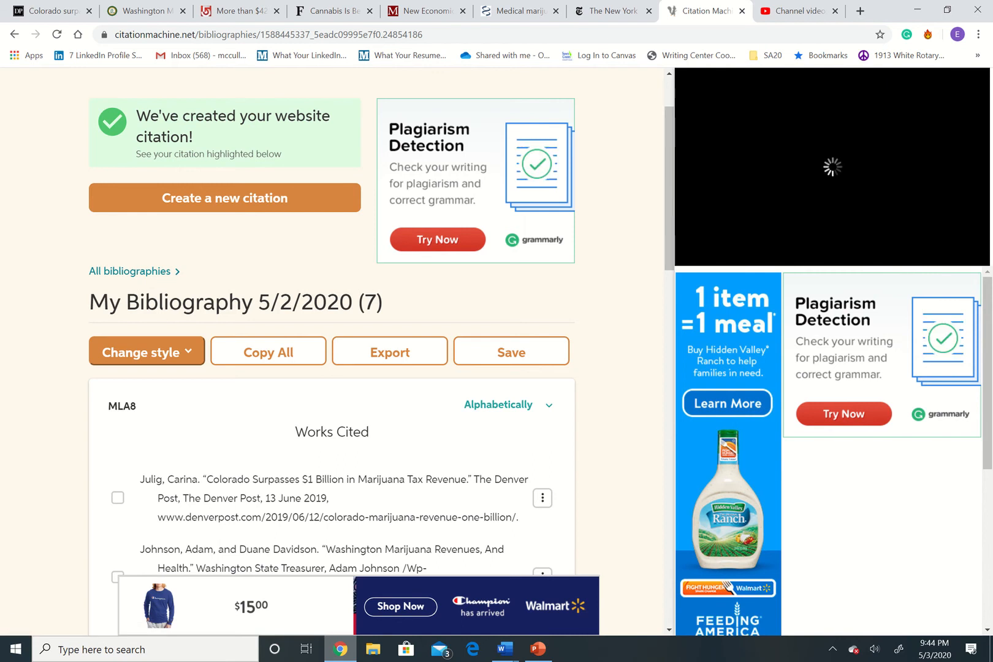
{"action": "scroll", "coordinate": [331, 349], "scroll_direction": "down", "scroll_amount": 2}
{"action": "scroll", "coordinate": [331, 350], "scroll_direction": "down", "scroll_amount": 4}
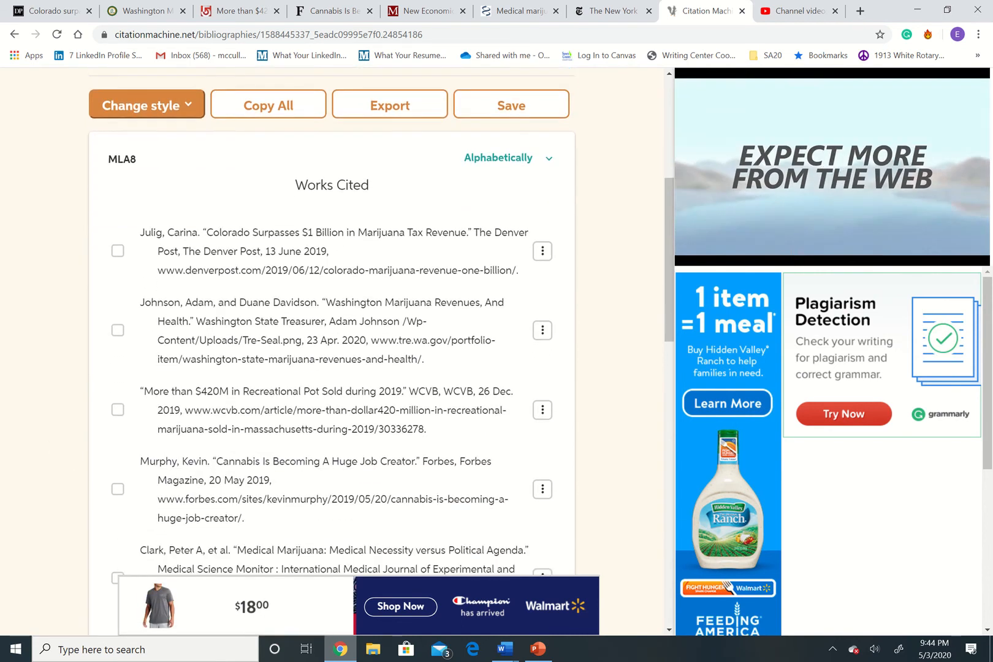
{"action": "scroll", "coordinate": [331, 349], "scroll_direction": "down", "scroll_amount": 3}
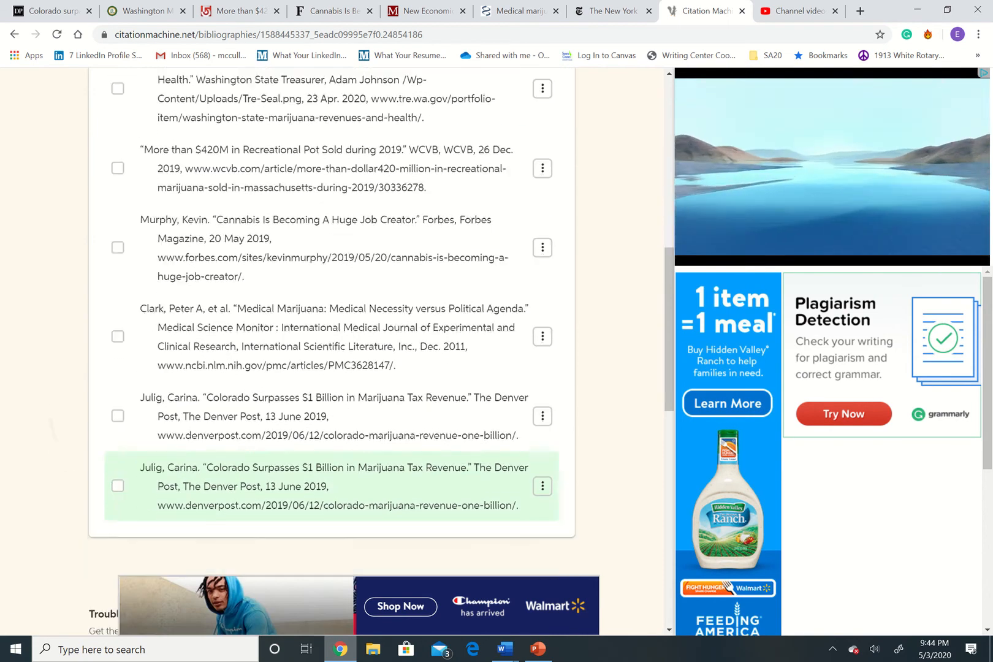
{"action": "left_click", "coordinate": [542, 400]}
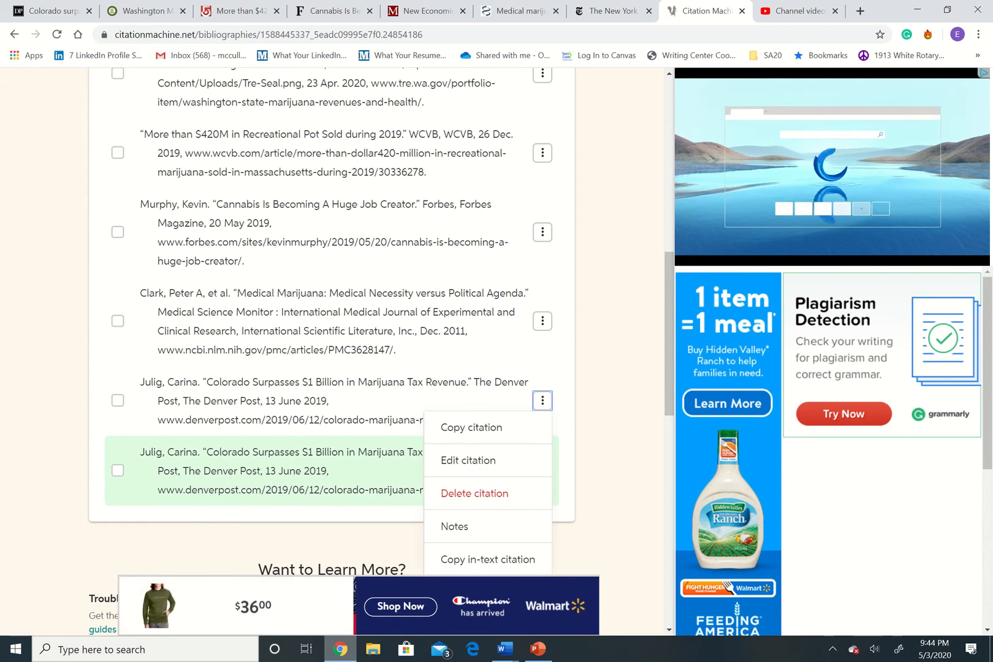
{"action": "left_click", "coordinate": [475, 494]}
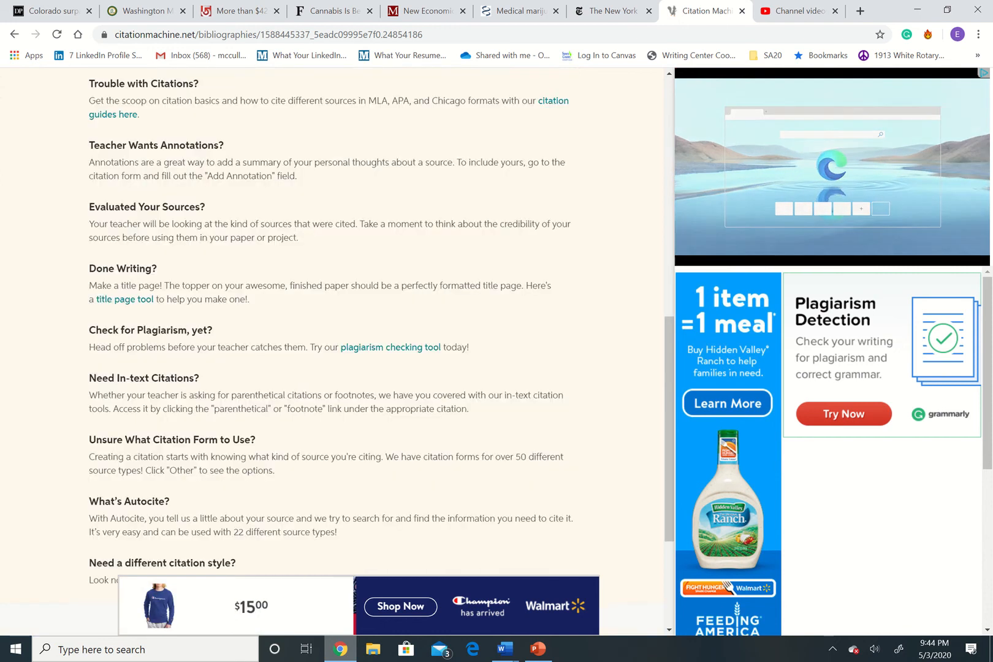
{"action": "left_click", "coordinate": [542, 401]}
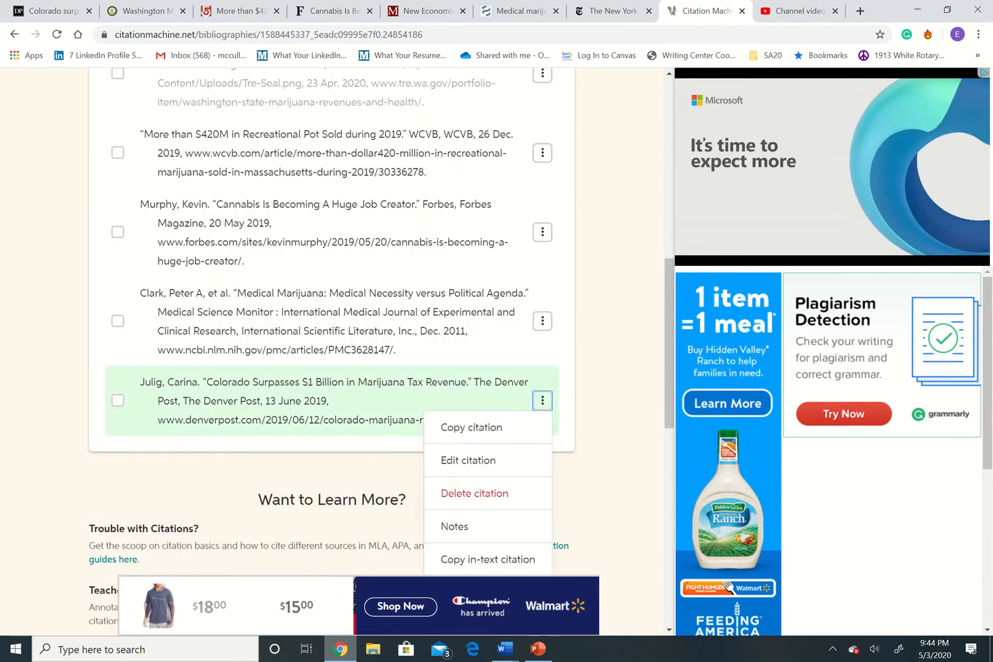
{"action": "left_click", "coordinate": [474, 493]}
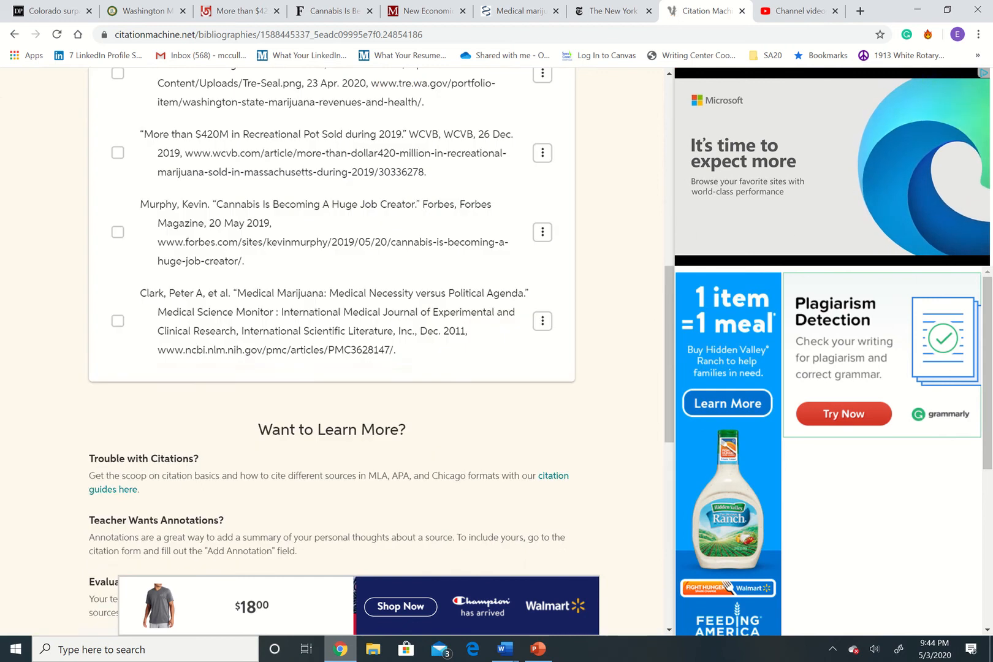
Step: Copy the web address of the Washington State Treasurer's page "Washington Marijuana Revenues, And Health"
{"action": "scroll", "coordinate": [331, 328], "scroll_direction": "up", "scroll_amount": 5}
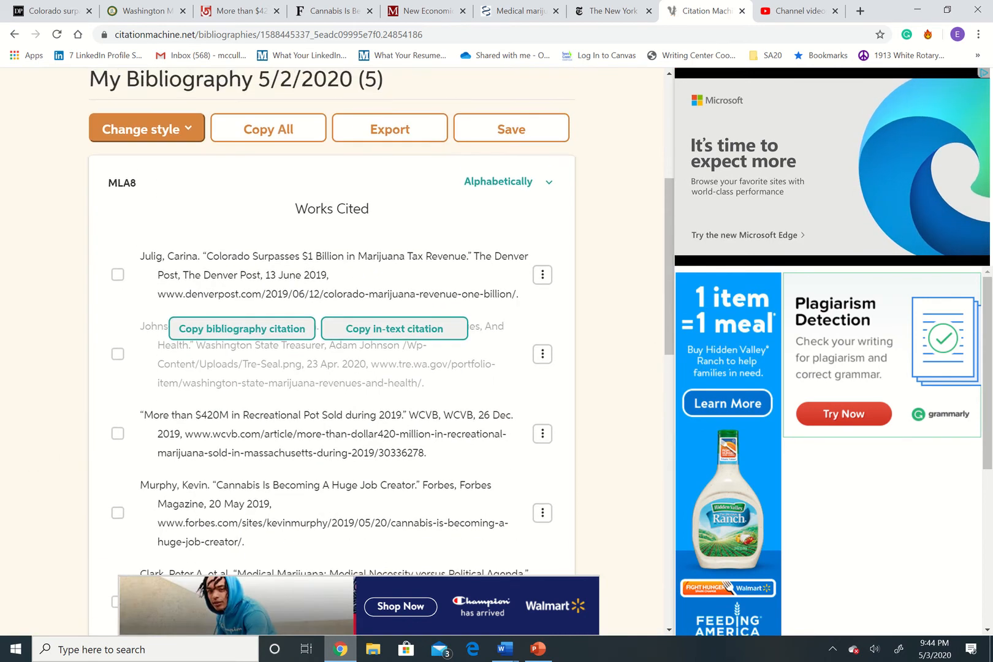
{"action": "left_click", "coordinate": [147, 11]}
{"action": "key", "text": "ctrl+c"}
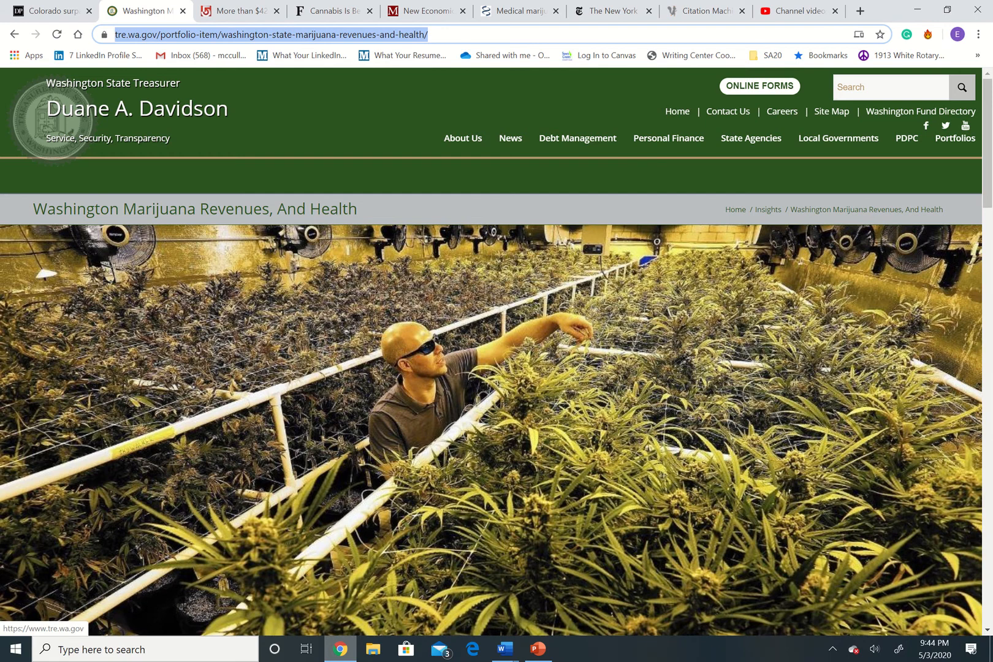
Step: Switch to the Example Research Essay Outline in Word and locate the Washington revenue quote with its source comment
{"action": "left_click", "coordinate": [504, 648]}
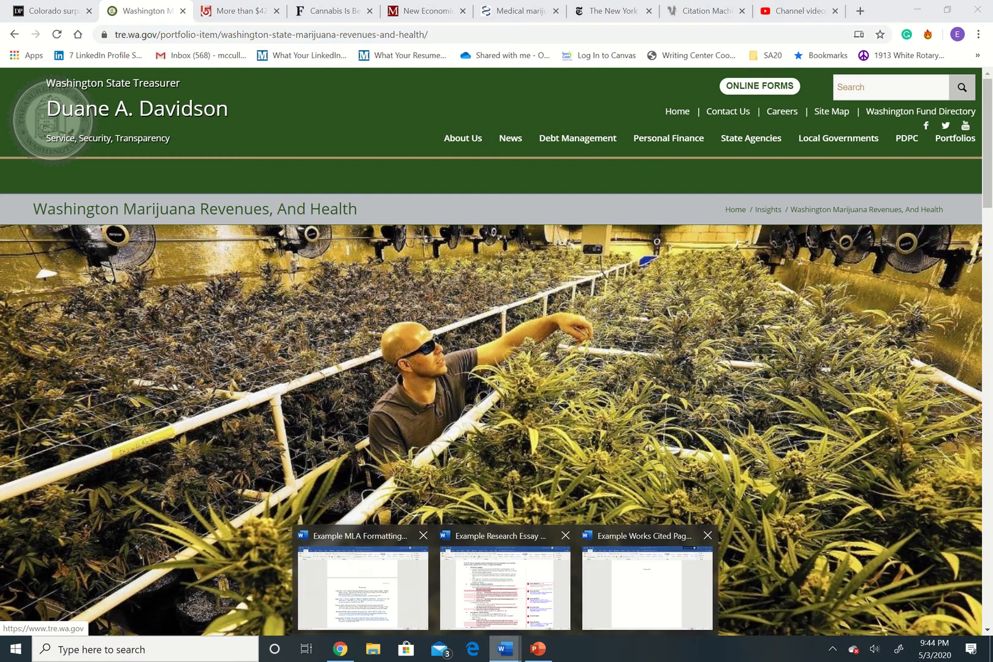
{"action": "left_click", "coordinate": [506, 587]}
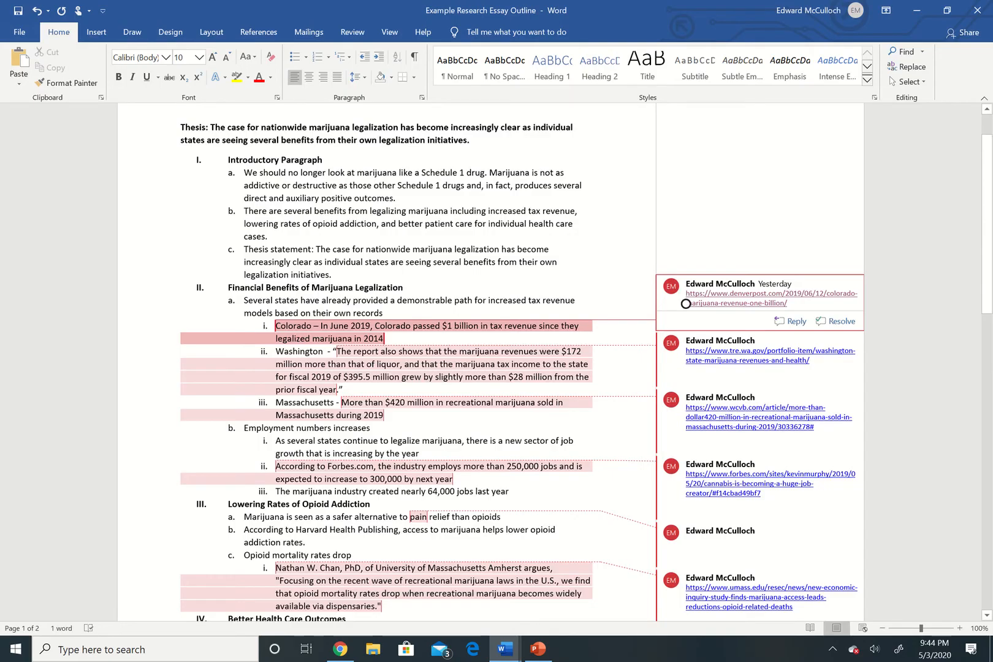
{"action": "scroll", "coordinate": [491, 368], "scroll_direction": "down", "scroll_amount": 1}
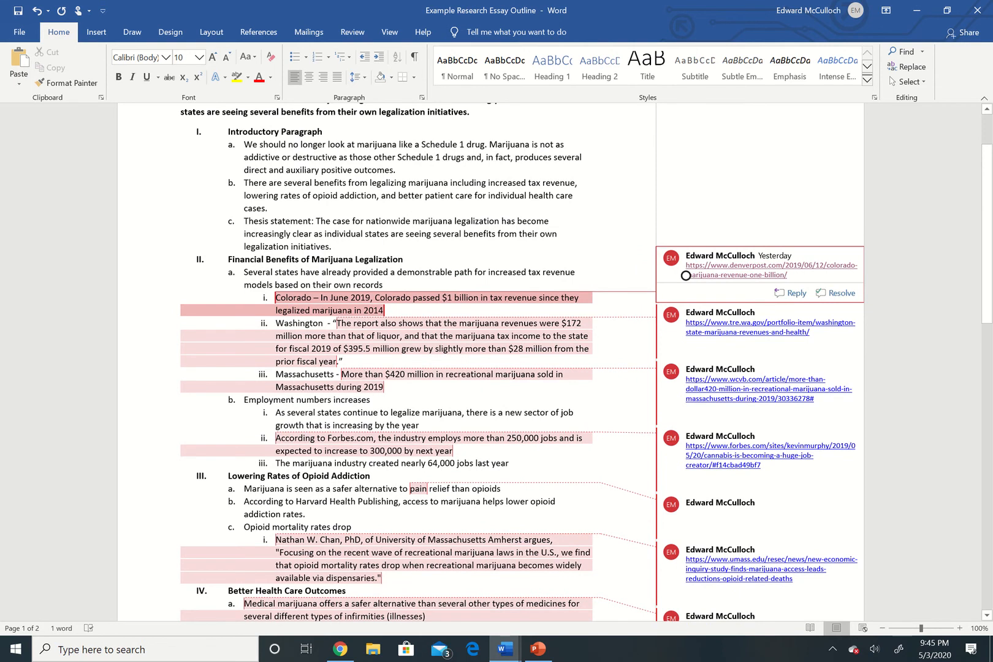
{"action": "left_click_drag", "start_coordinate": [494, 605], "coordinate": [460, 556]}
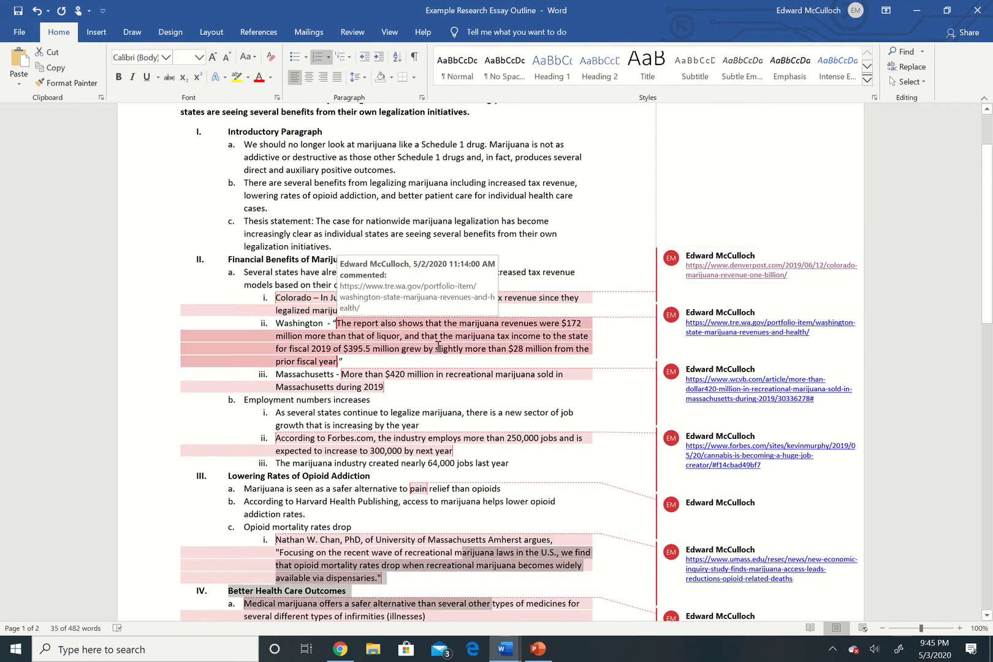
{"action": "left_click", "coordinate": [439, 348]}
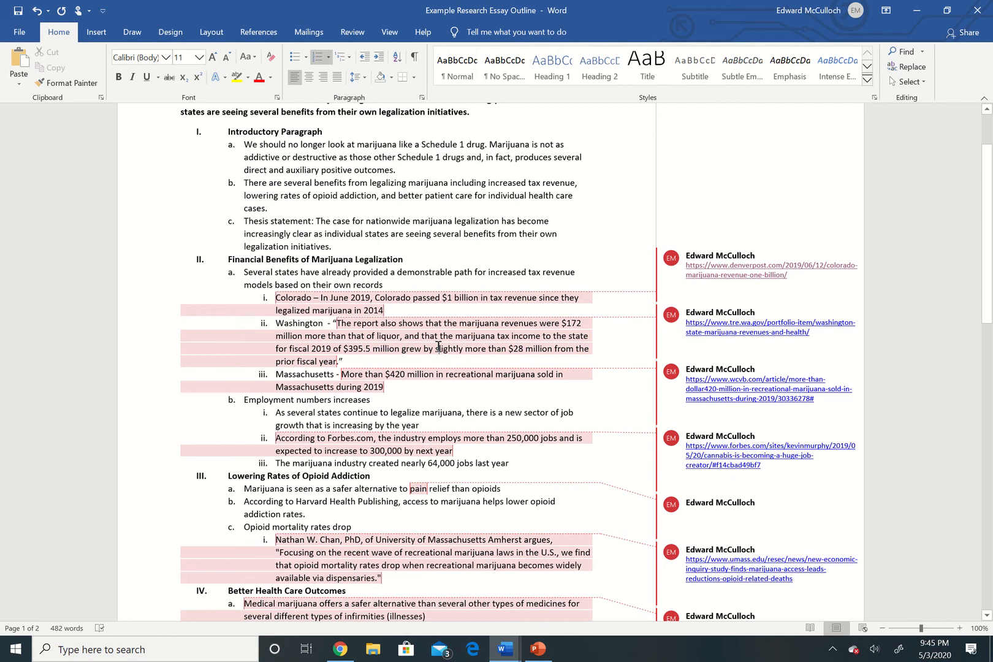
Step: Open the Washington Treasurer link in the outline's comment and search for the copied address as an MLA8 website source in Citation Machine
{"action": "left_click", "coordinate": [708, 337]}
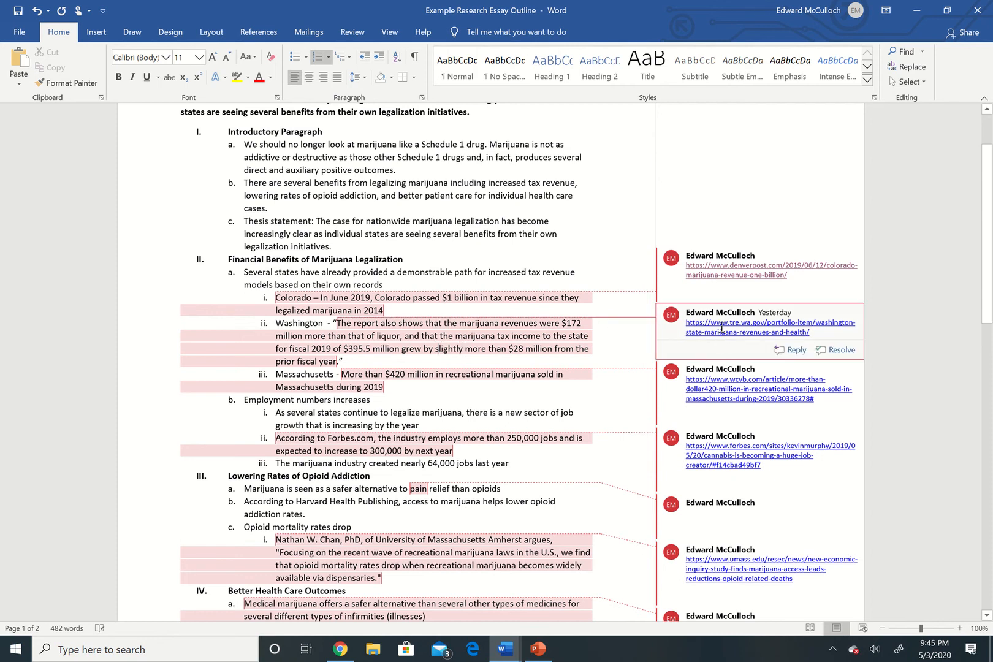
{"action": "left_click", "coordinate": [721, 328], "text": "ctrl"}
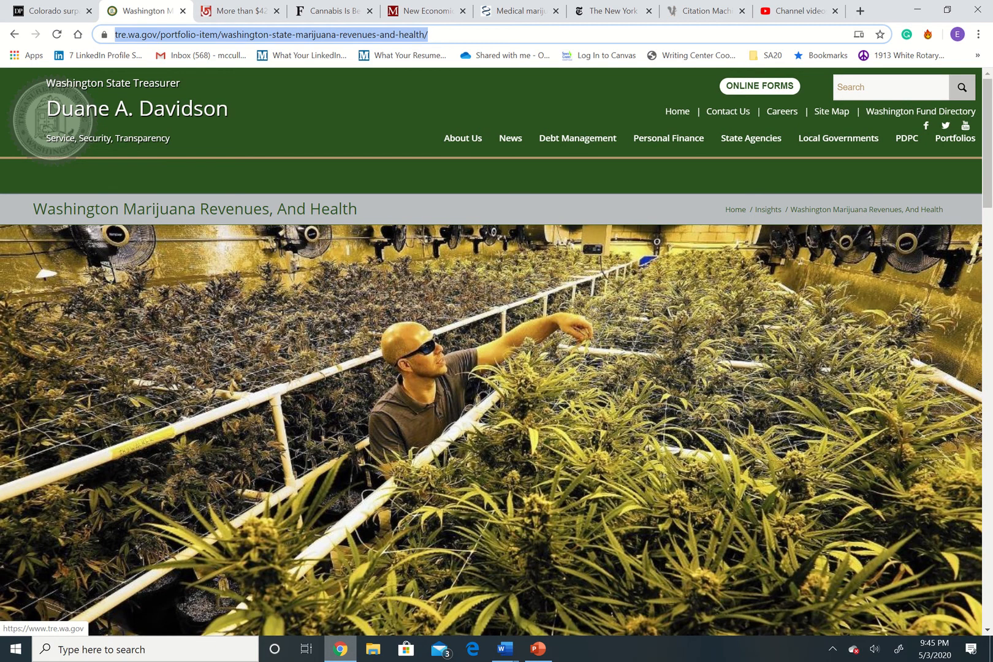
{"action": "left_click", "coordinate": [696, 11]}
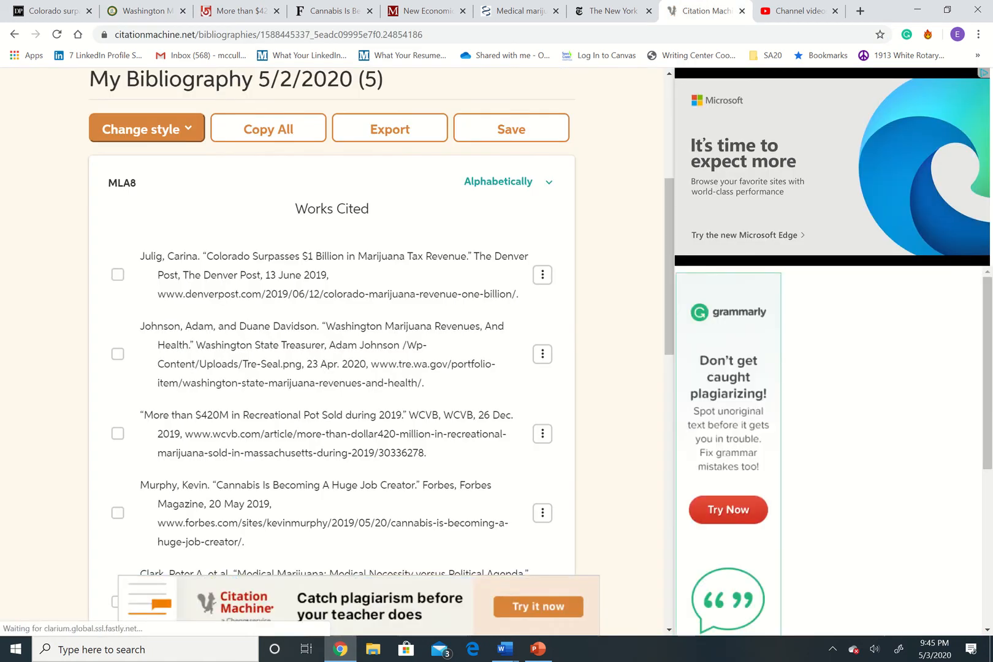
{"action": "scroll", "coordinate": [333, 352], "scroll_direction": "up", "scroll_amount": 5}
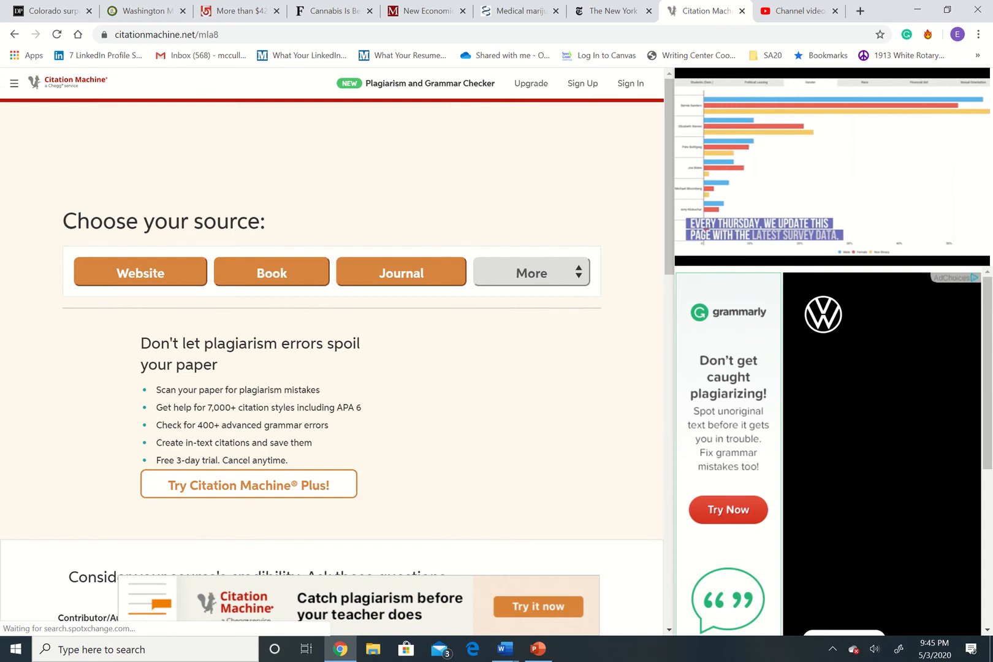
{"action": "left_click", "coordinate": [141, 273]}
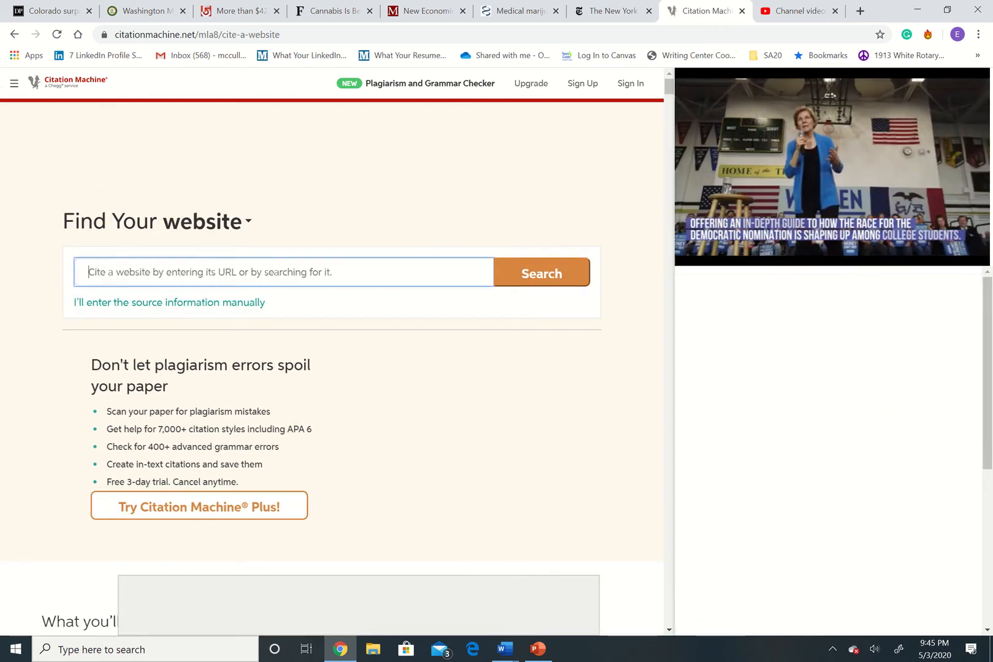
{"action": "key", "text": "ctrl+v"}
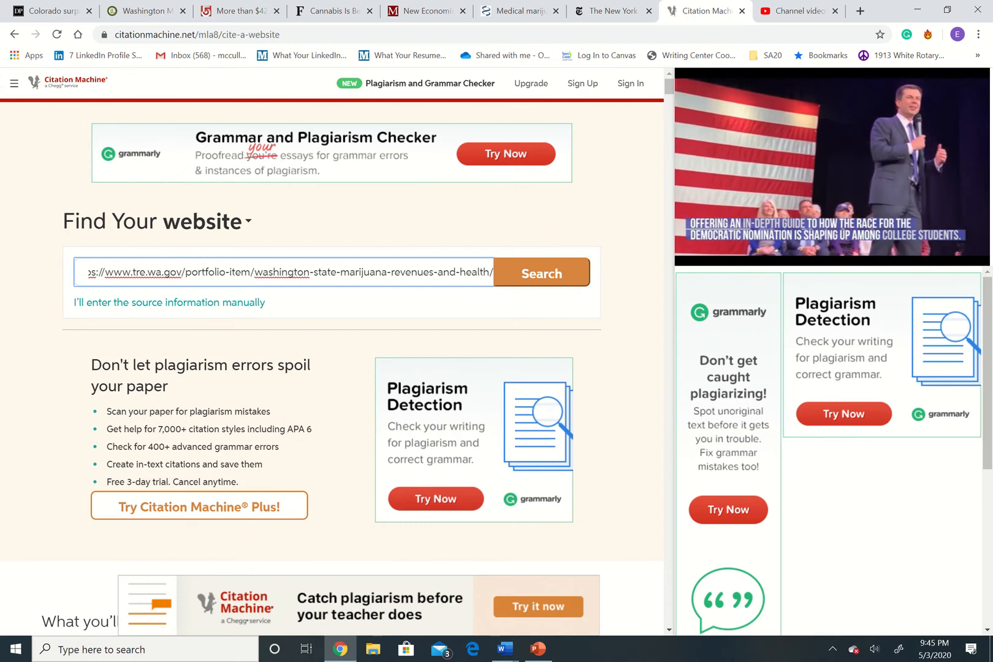
{"action": "key", "text": "Return"}
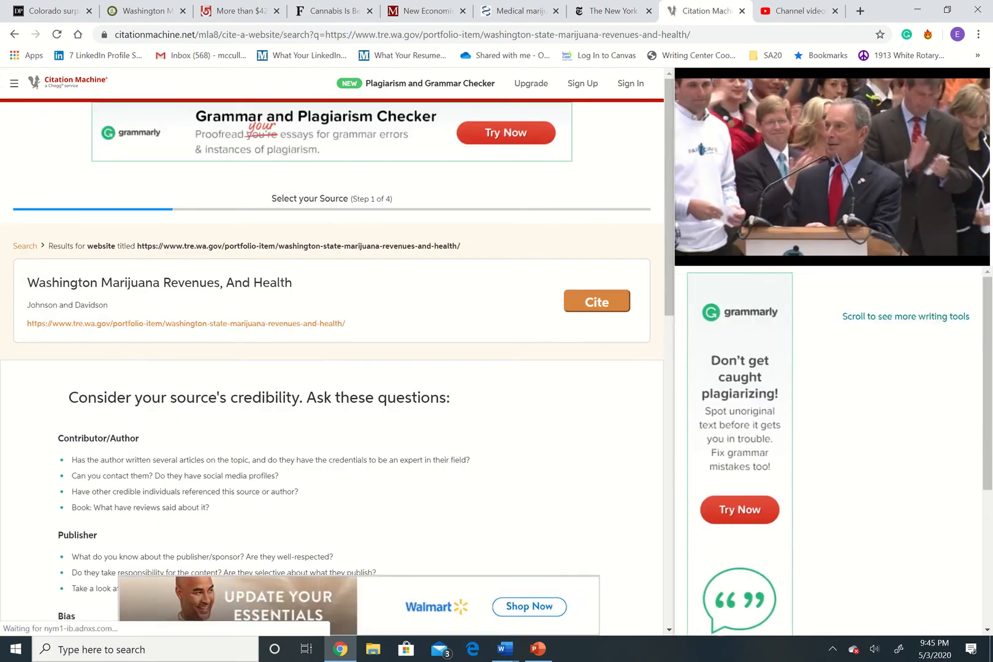
{"action": "key", "text": "alt+Tab"}
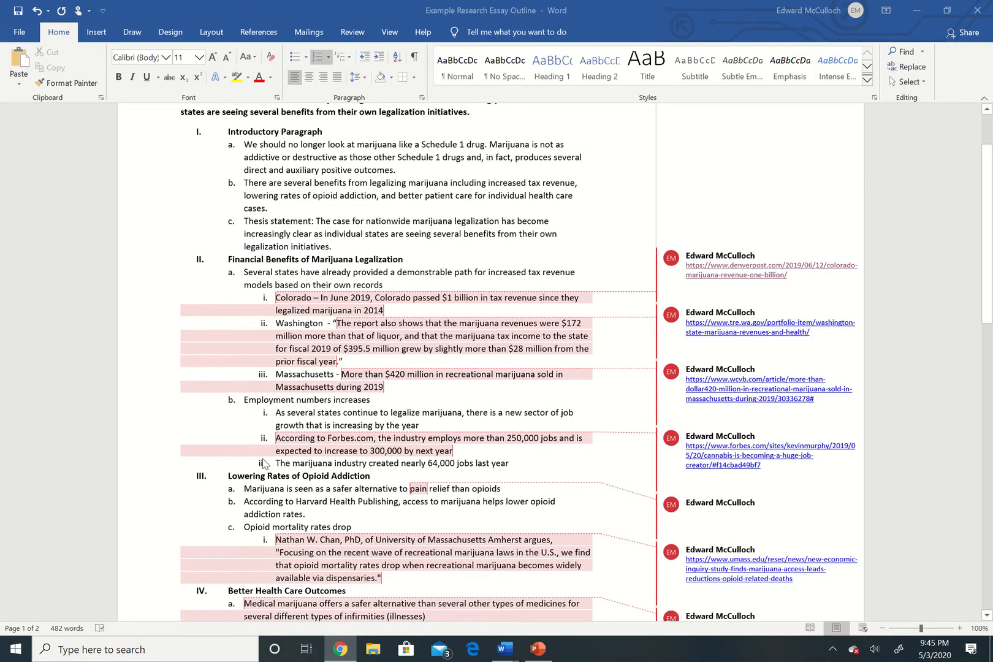
{"action": "right_click", "coordinate": [340, 649]}
{"action": "left_click", "coordinate": [340, 650]}
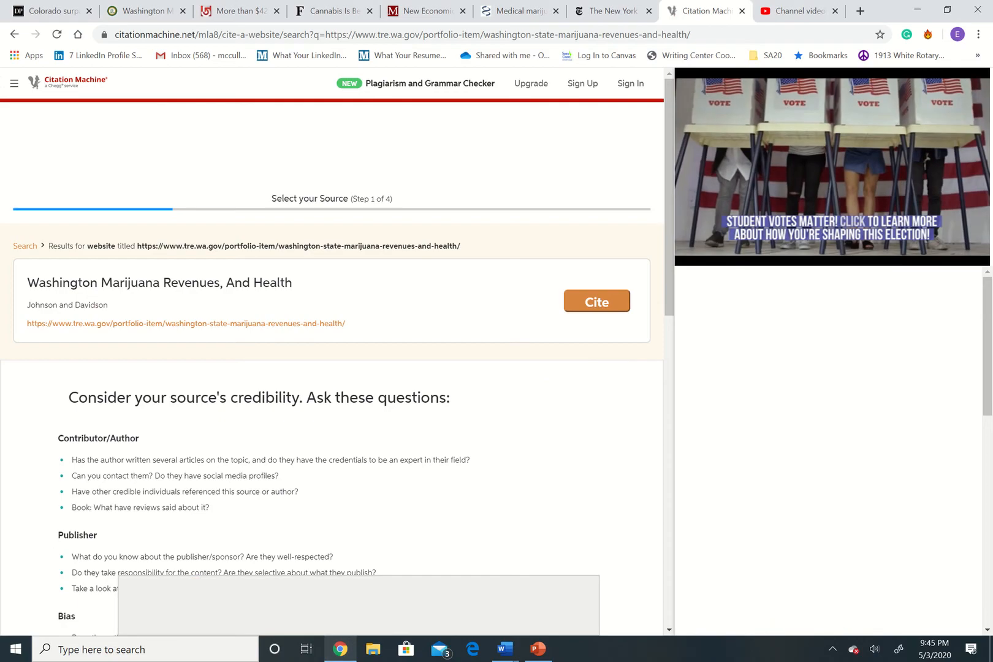
Step: Create the website citation for "Washington Marijuana Revenues, And Health", keeping the contributors and publication details that were filled in automatically
{"action": "left_click", "coordinate": [597, 301]}
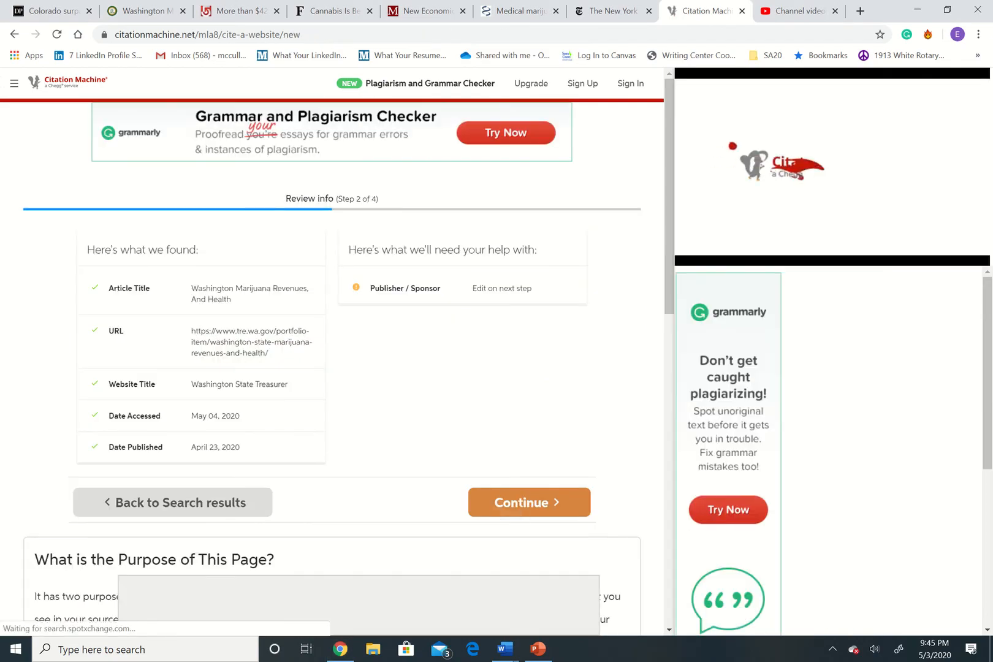
{"action": "left_click", "coordinate": [529, 503]}
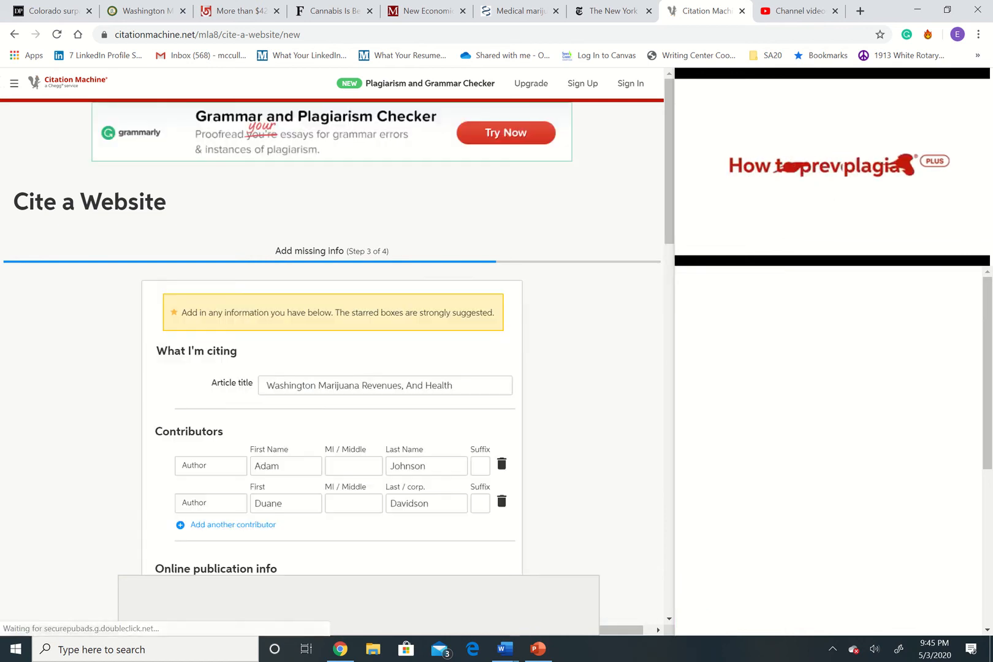
{"action": "scroll", "coordinate": [331, 368], "scroll_direction": "down", "scroll_amount": 2}
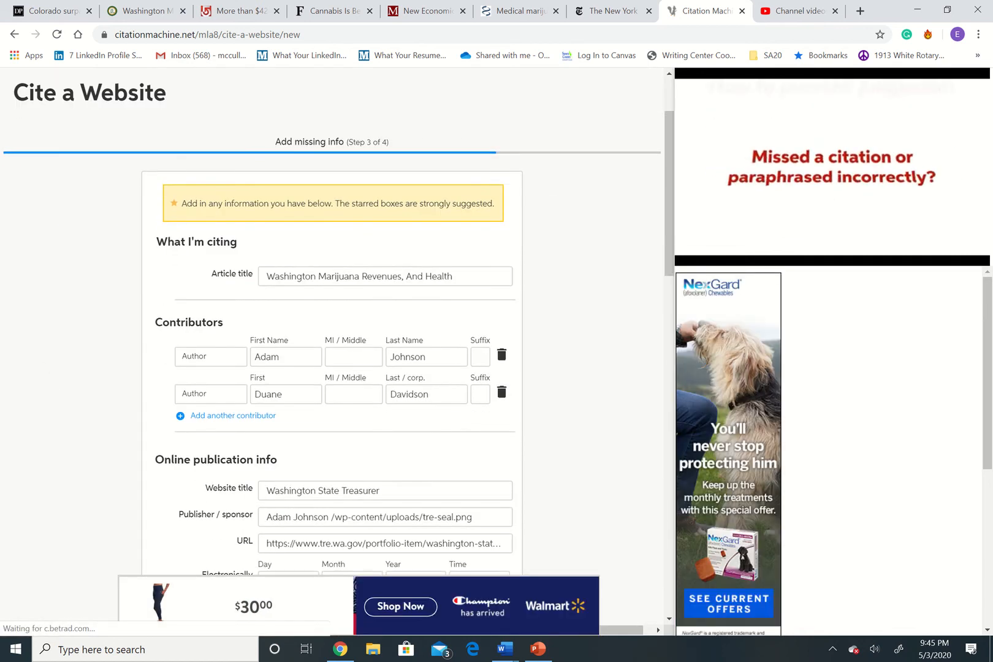
{"action": "scroll", "coordinate": [331, 368], "scroll_direction": "down", "scroll_amount": 1}
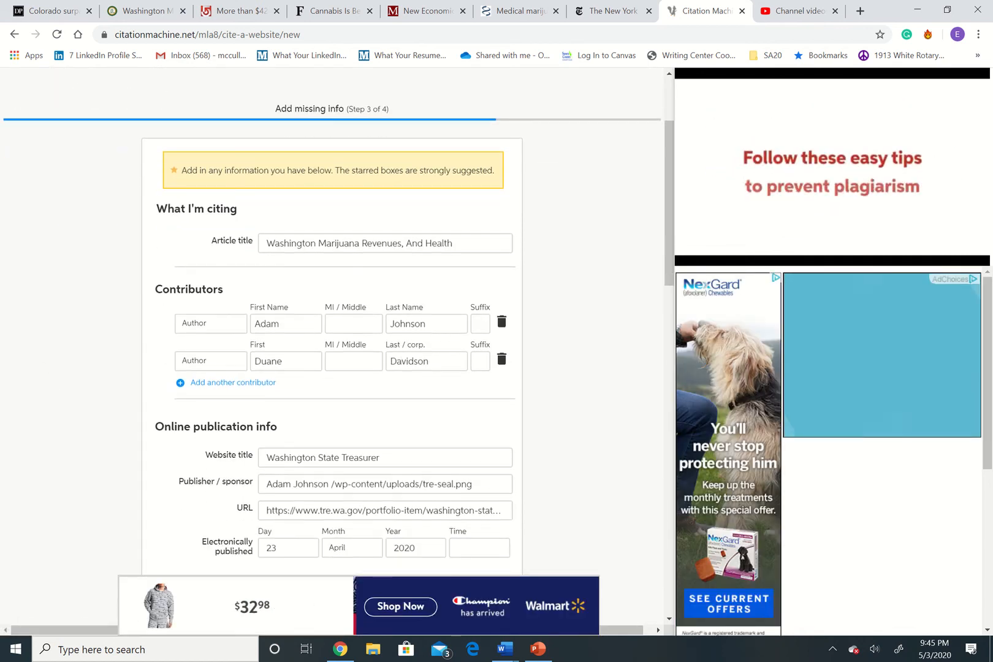
{"action": "scroll", "coordinate": [331, 367], "scroll_direction": "down", "scroll_amount": 2}
{"action": "scroll", "coordinate": [331, 368], "scroll_direction": "down", "scroll_amount": 1}
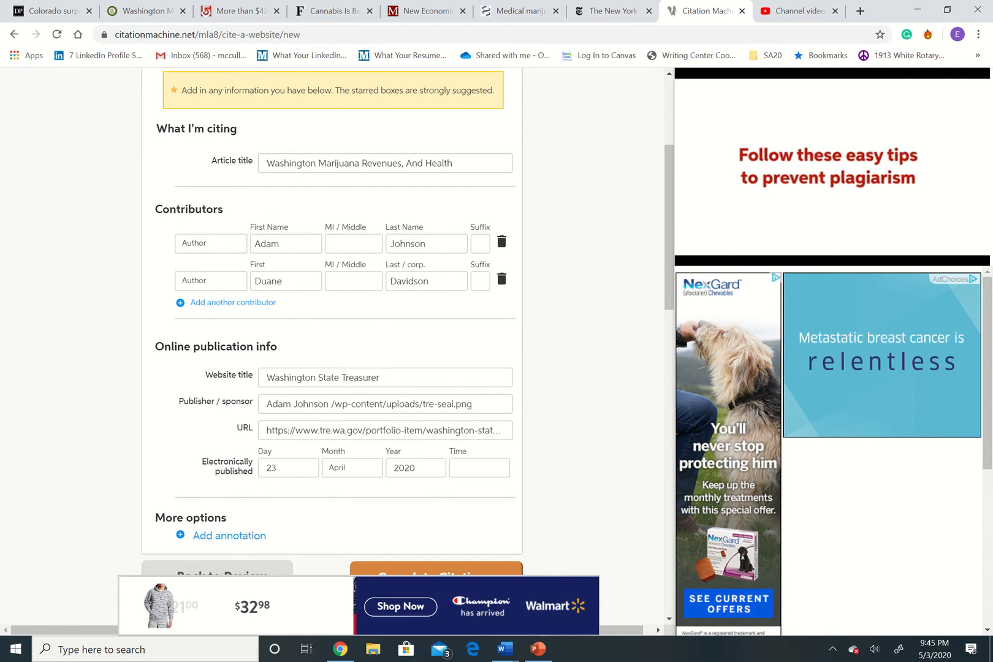
{"action": "scroll", "coordinate": [331, 368], "scroll_direction": "down", "scroll_amount": 4}
{"action": "scroll", "coordinate": [331, 368], "scroll_direction": "up", "scroll_amount": 8}
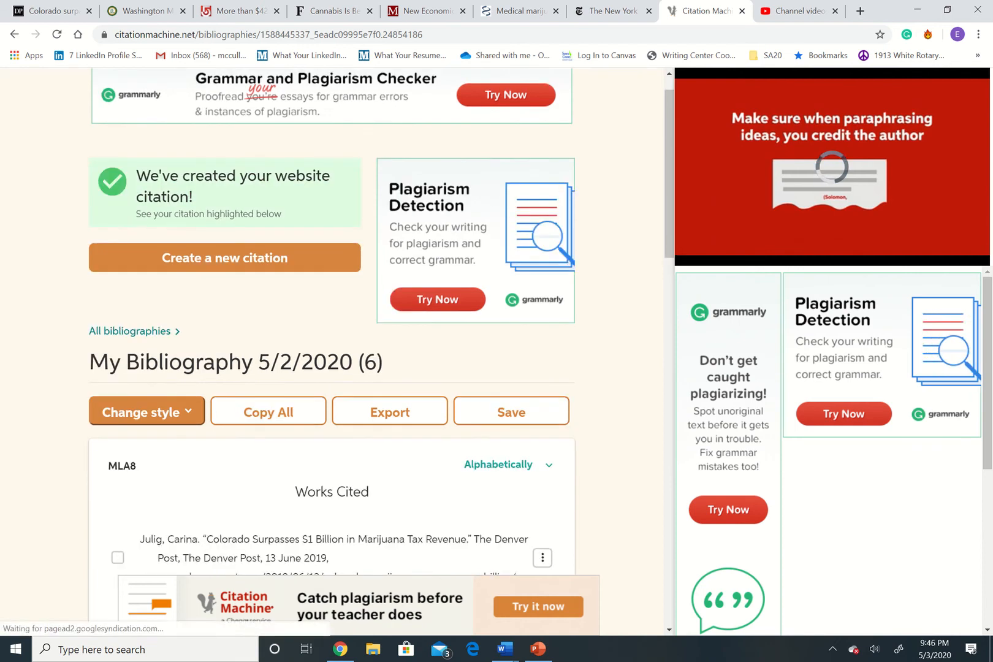
Step: Compare the WCVB article on Massachusetts marijuana sales with its Works Cited entry, blocking the site's location request
{"action": "scroll", "coordinate": [332, 368], "scroll_direction": "down", "scroll_amount": 3}
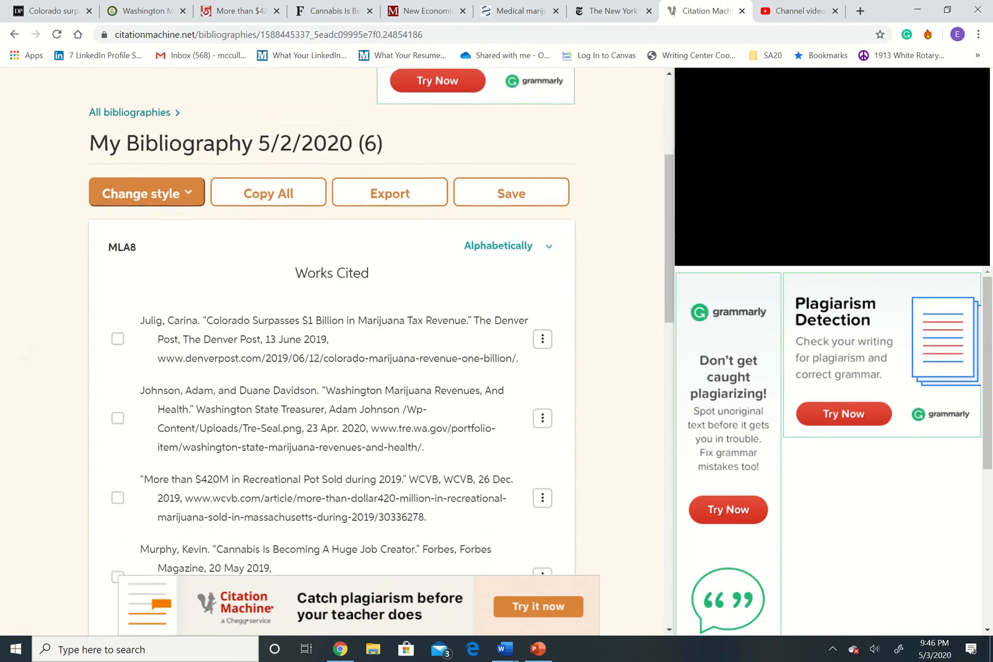
{"action": "scroll", "coordinate": [331, 368], "scroll_direction": "down", "scroll_amount": 2}
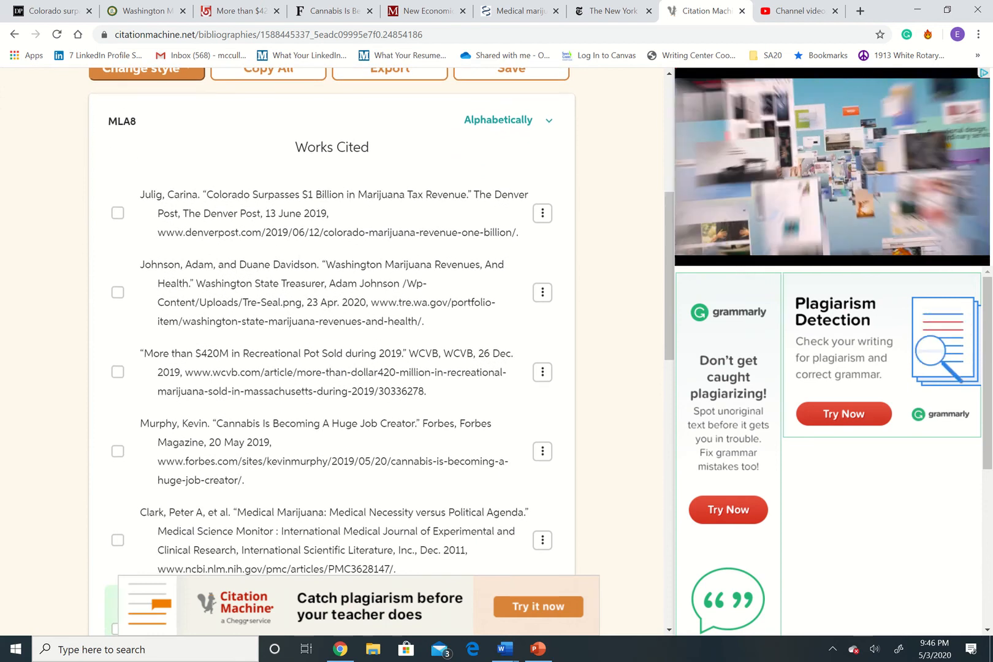
{"action": "left_click", "coordinate": [240, 11]}
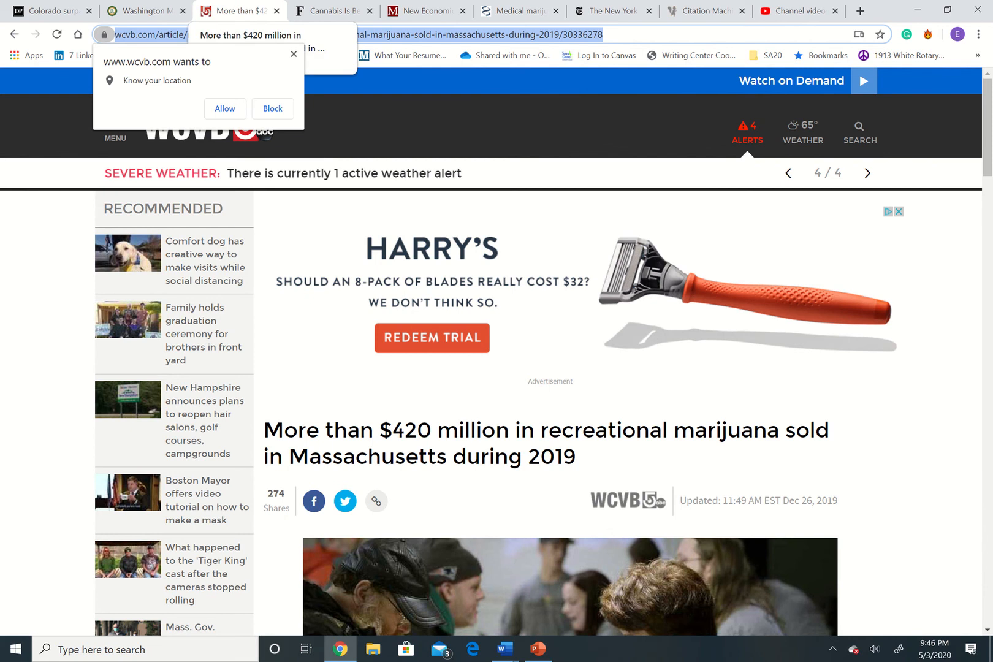
{"action": "left_click", "coordinate": [273, 108]}
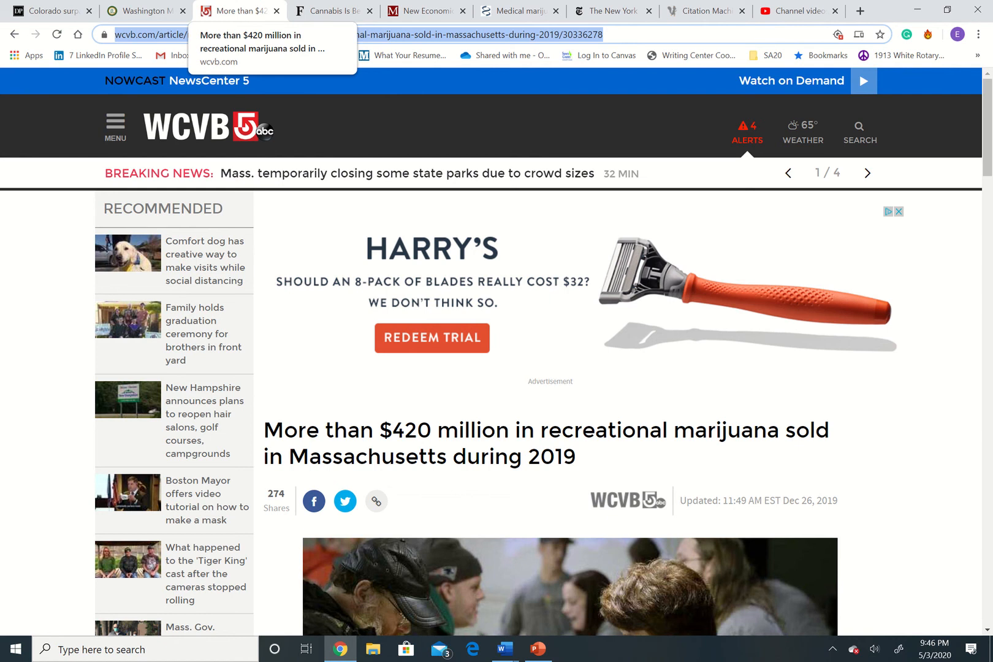
{"action": "left_click", "coordinate": [705, 11]}
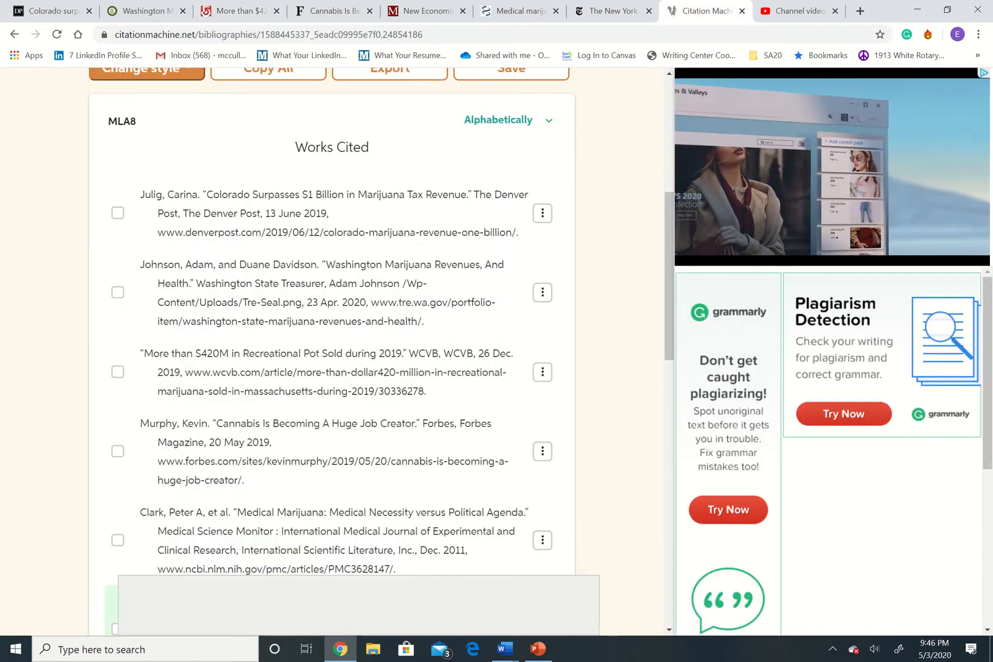
{"action": "left_click", "coordinate": [242, 357]}
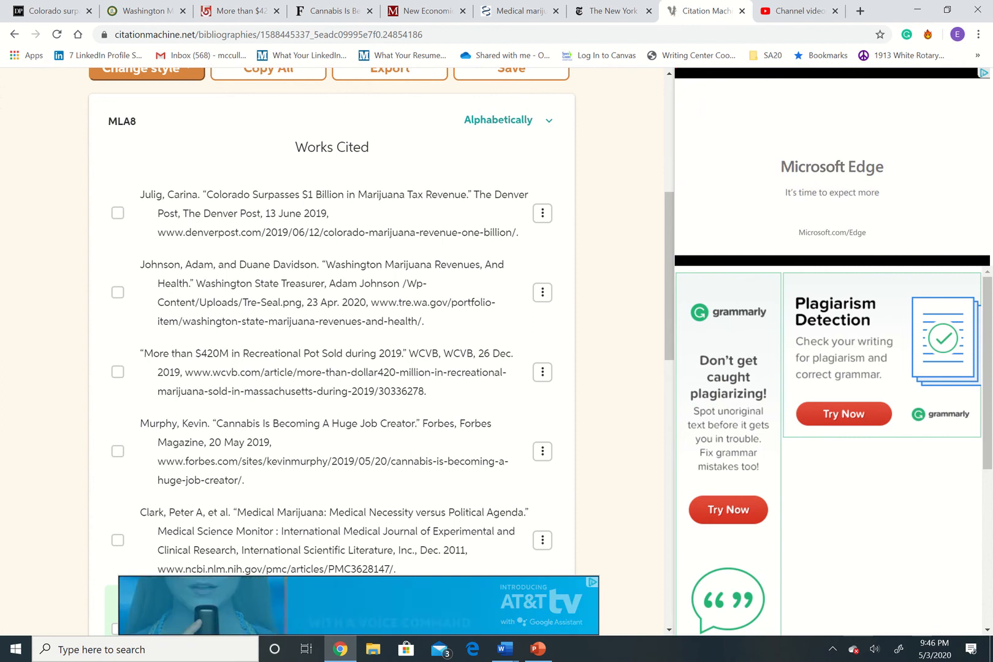
Step: Switch to the Example Research Essay Outline in Word and review the source comments beside the financial benefits section
{"action": "mouse_move", "coordinate": [506, 648]}
{"action": "left_click", "coordinate": [506, 621]}
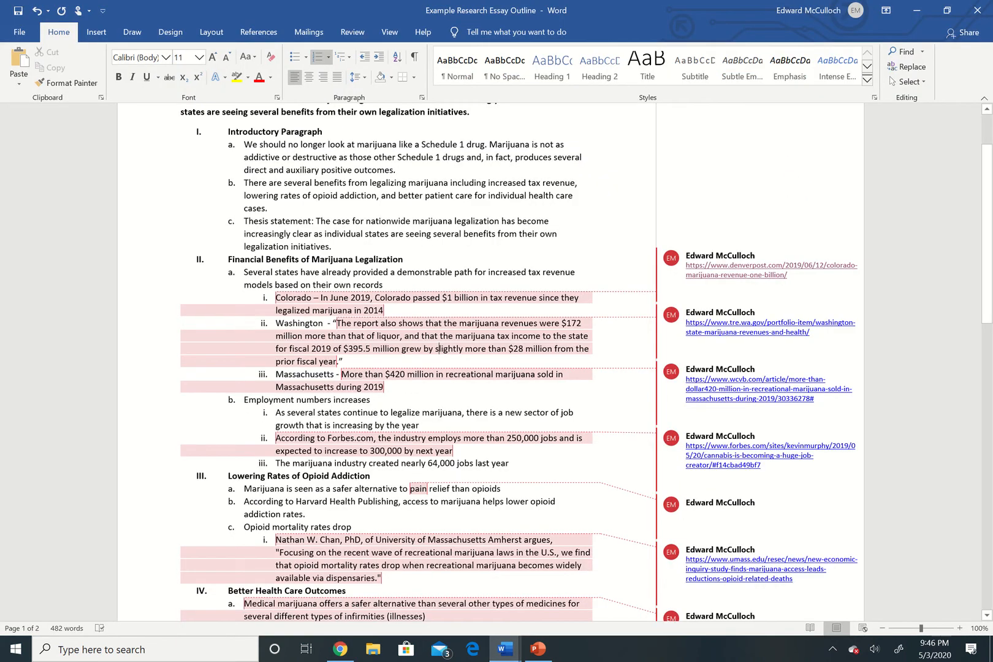
{"action": "scroll", "coordinate": [439, 289], "scroll_direction": "down", "scroll_amount": 2}
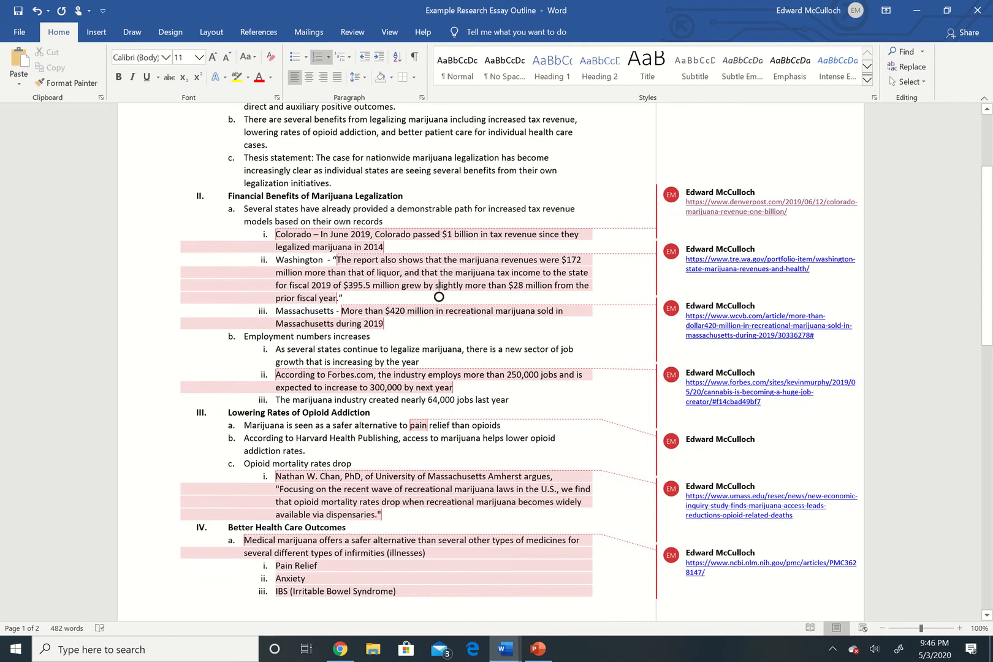
{"action": "scroll", "coordinate": [439, 297], "scroll_direction": "down", "scroll_amount": 1}
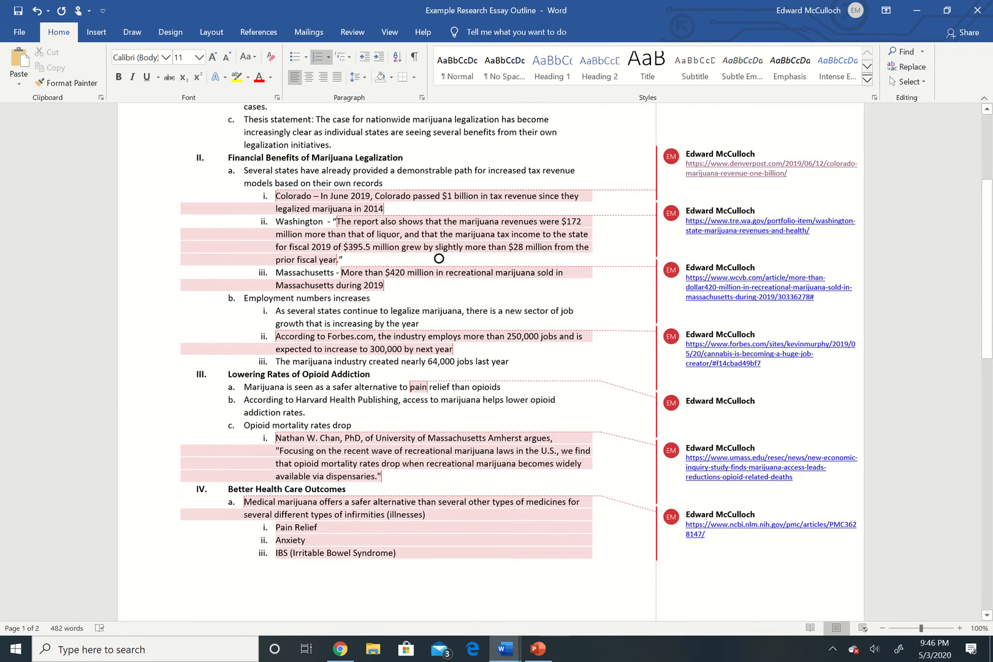
Step: Switch to Chrome and check the title, author and date of the Forbes article "Cannabis Is Becoming A Huge Job Creator"
{"action": "left_click", "coordinate": [340, 649]}
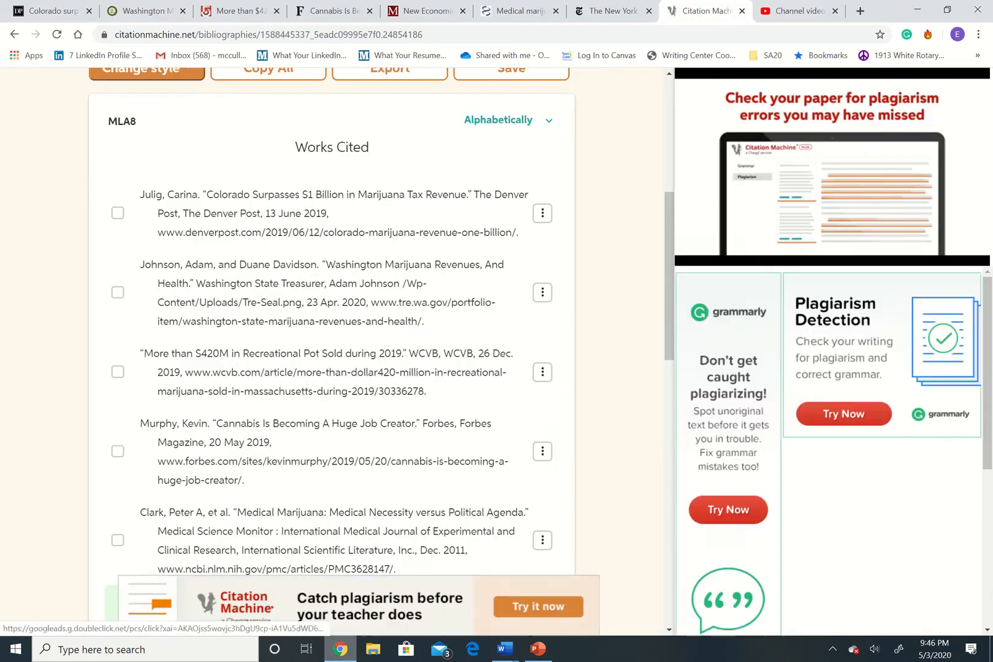
{"action": "left_click", "coordinate": [319, 13]}
{"action": "scroll", "coordinate": [491, 368], "scroll_direction": "up", "scroll_amount": 4}
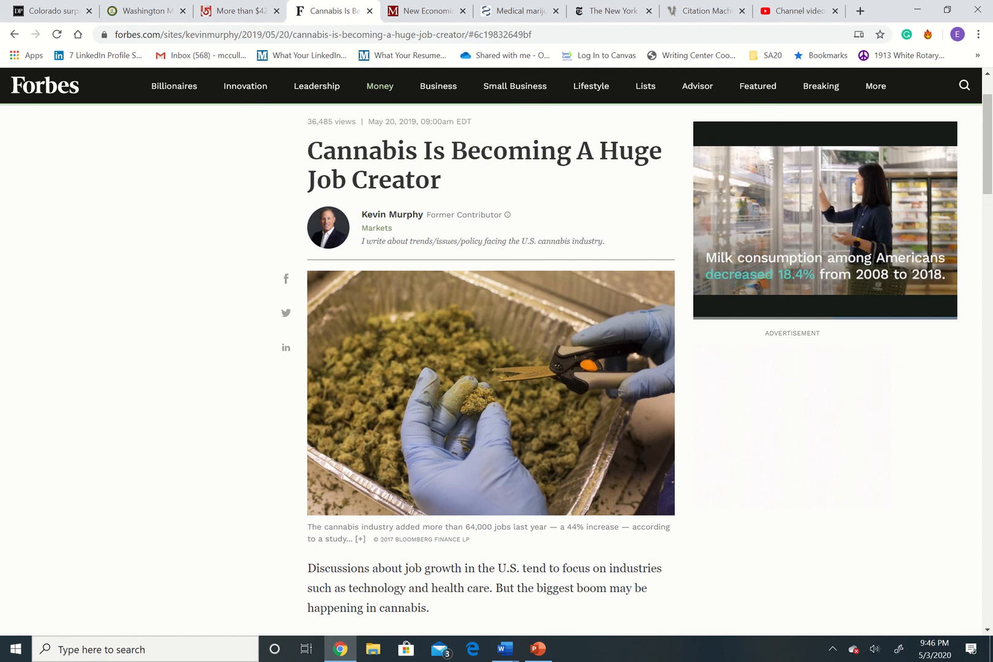
{"action": "left_click", "coordinate": [705, 11]}
Step: Delete the duplicate "Washington Marijuana Revenues, And Health" citation at the end of the Works Cited list
{"action": "scroll", "coordinate": [368, 350], "scroll_direction": "down", "scroll_amount": 1}
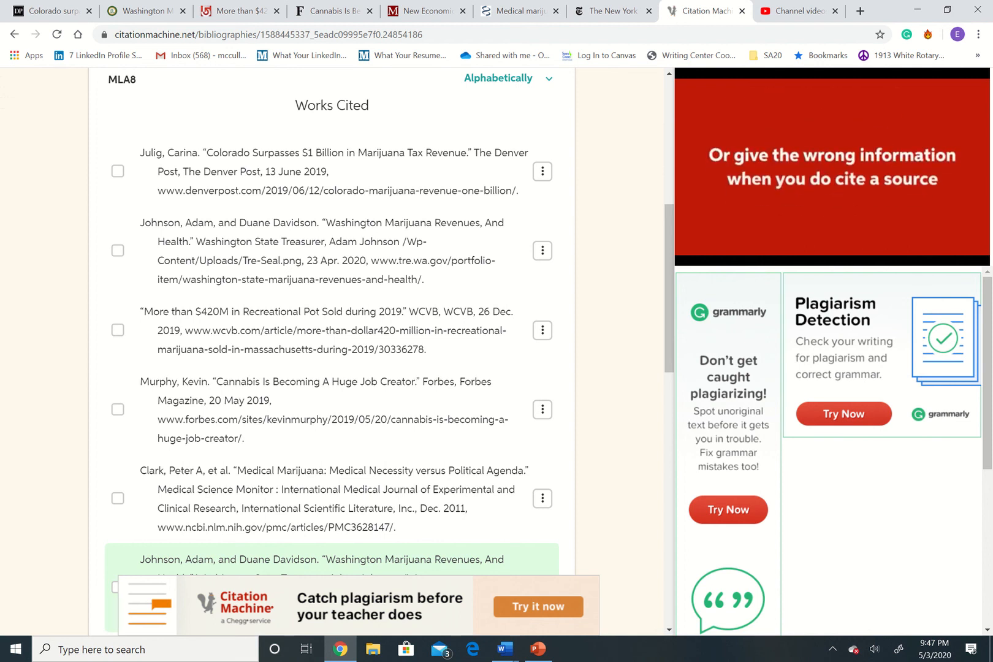
{"action": "scroll", "coordinate": [543, 472], "scroll_direction": "down", "scroll_amount": 2}
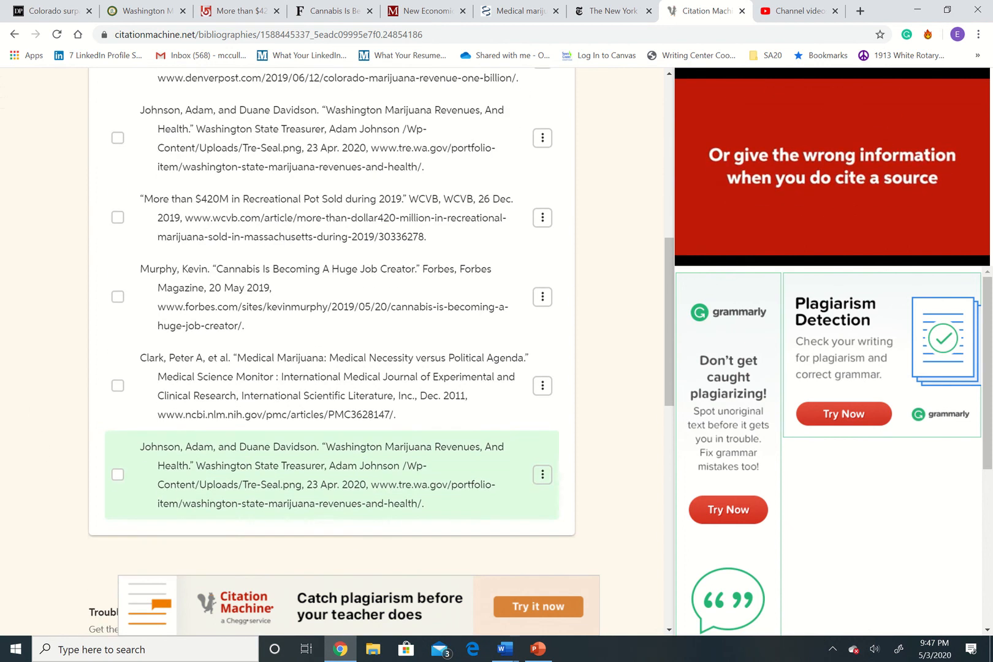
{"action": "left_click", "coordinate": [543, 475]}
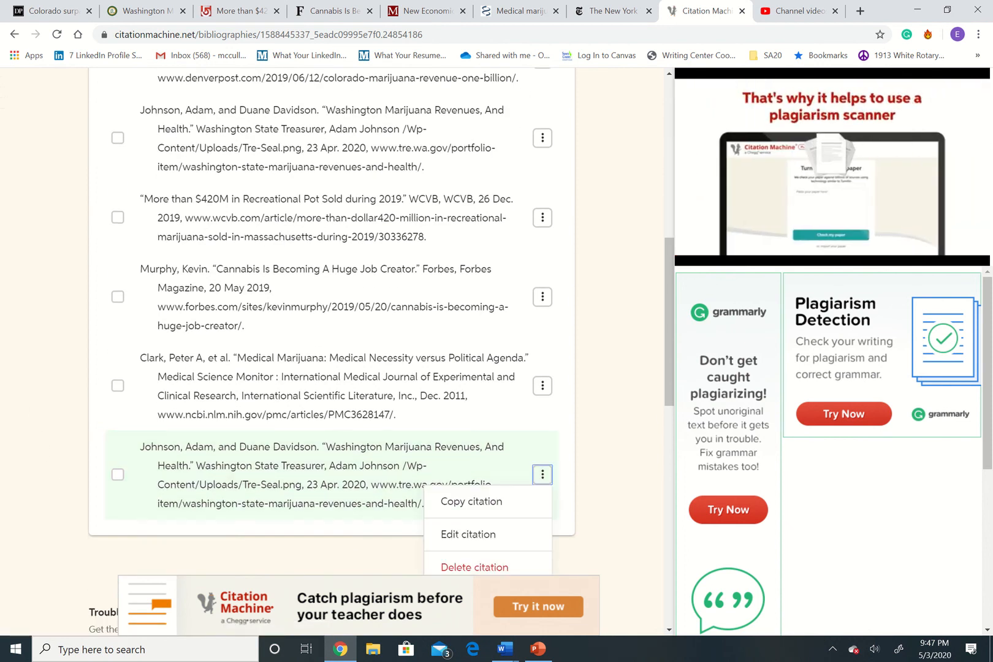
{"action": "left_click", "coordinate": [474, 567]}
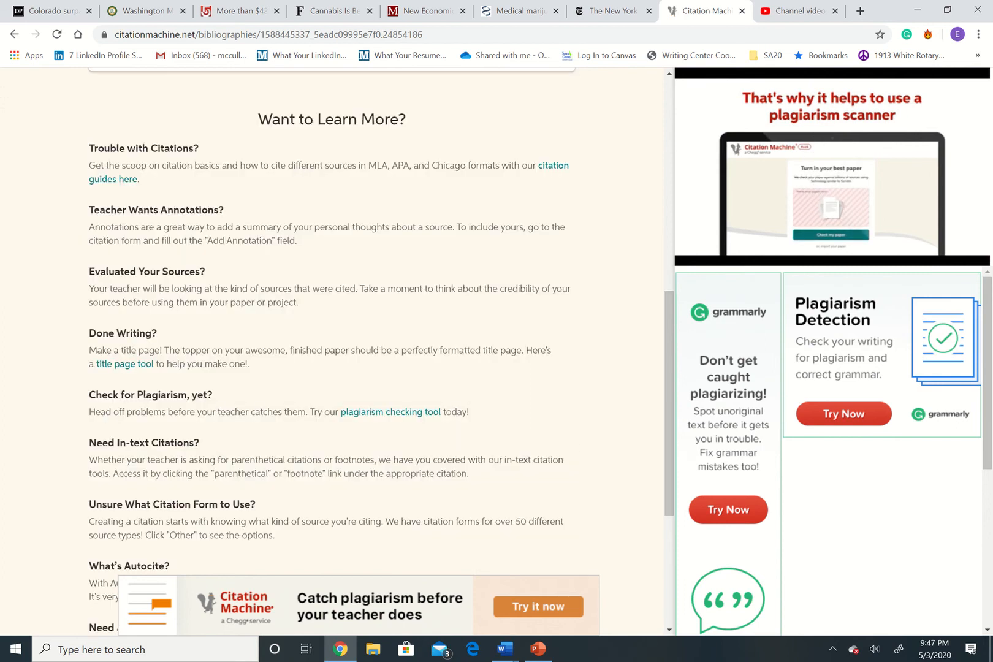
{"action": "scroll", "coordinate": [331, 307], "scroll_direction": "up", "scroll_amount": 2}
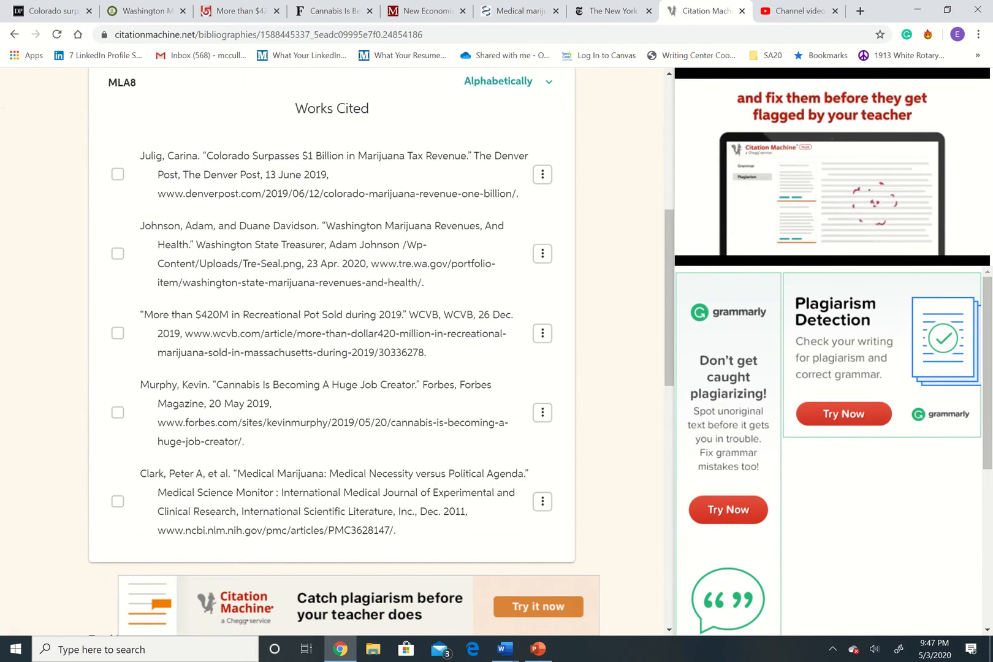
Step: Examine the UMass opioid study and PMC medical marijuana pages, and locate their source comments in the Word outline
{"action": "left_click", "coordinate": [428, 11]}
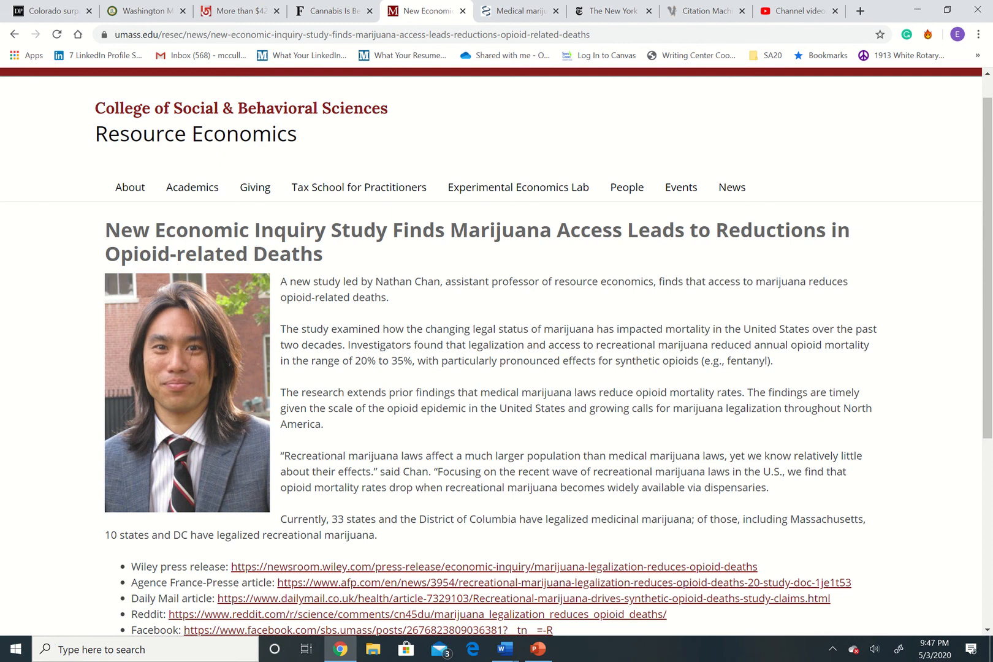
{"action": "key", "text": "ctrl+Tab"}
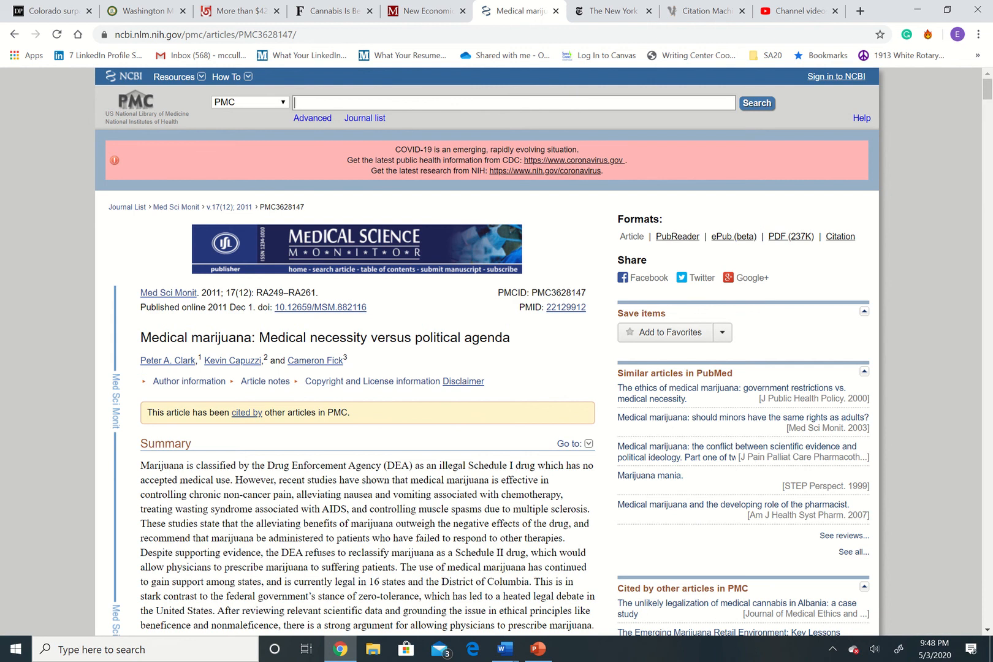
{"action": "left_click", "coordinate": [504, 649]}
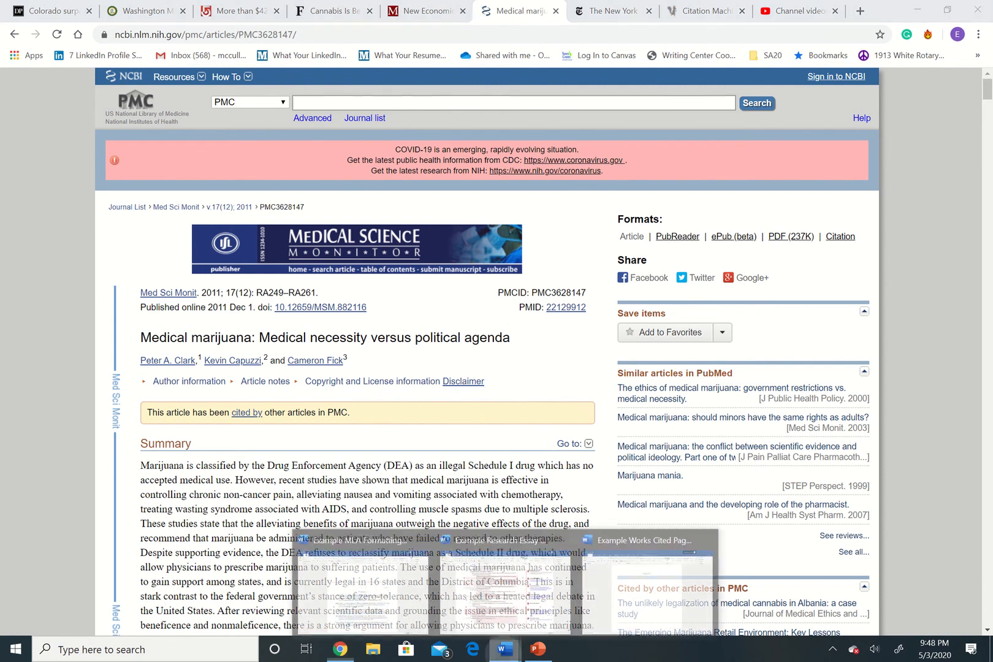
{"action": "left_click", "coordinate": [504, 587]}
{"action": "scroll", "coordinate": [439, 259], "scroll_direction": "down", "scroll_amount": 5}
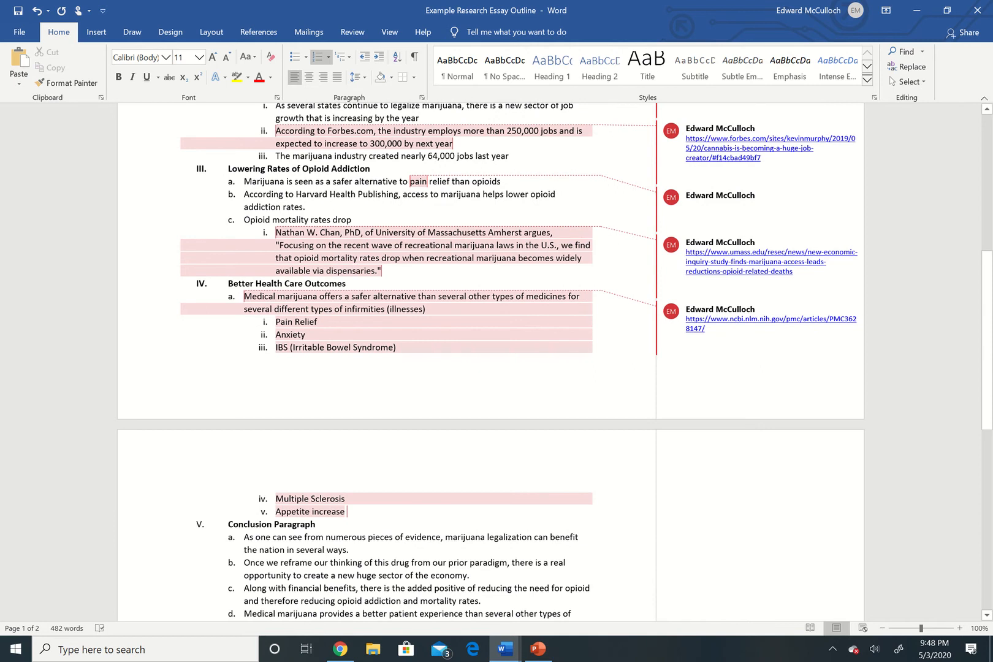
Step: Review the outline's Better Health Care Outcomes section, switch to Chrome and copy the web address of the PMC medical marijuana article
{"action": "left_click", "coordinate": [309, 316]}
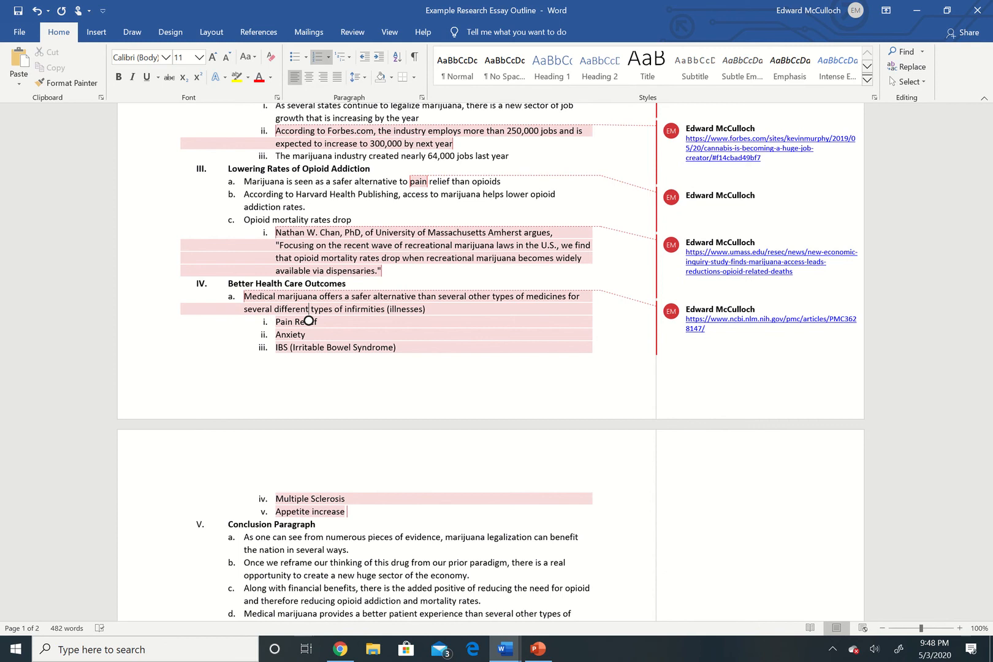
{"action": "scroll", "coordinate": [309, 320], "scroll_direction": "down", "scroll_amount": 1}
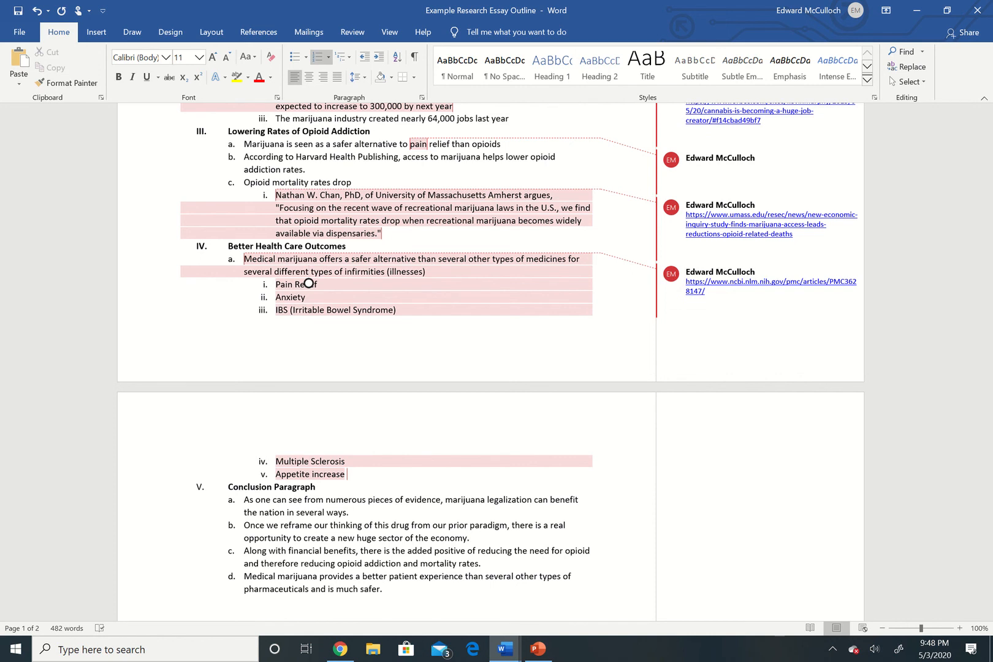
{"action": "key", "text": "alt+Tab"}
{"action": "scroll", "coordinate": [487, 365], "scroll_direction": "down", "scroll_amount": 1}
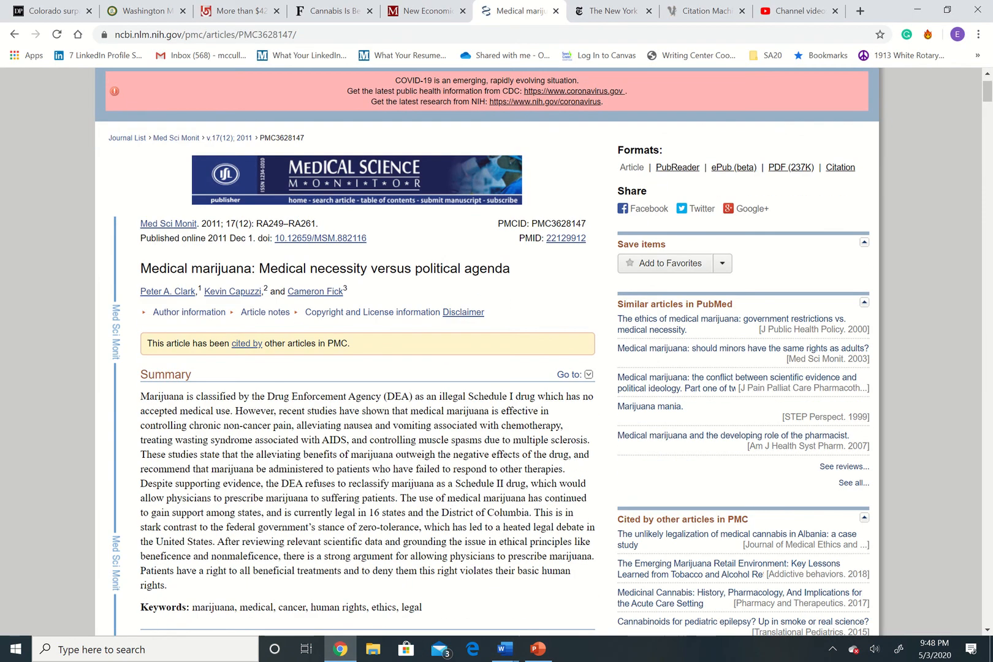
{"action": "scroll", "coordinate": [488, 365], "scroll_direction": "down", "scroll_amount": 1}
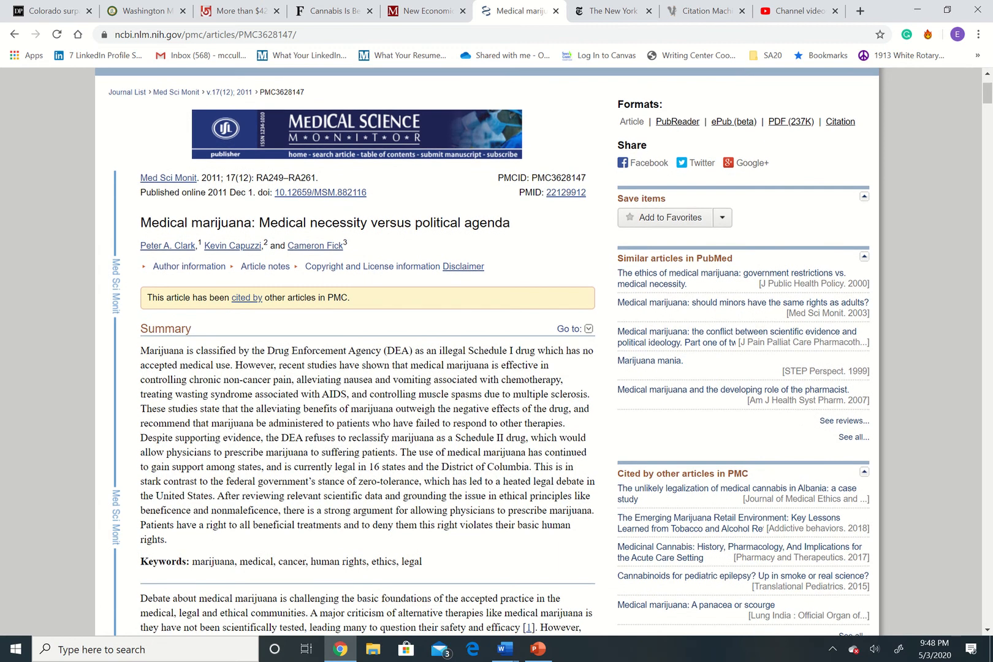
{"action": "left_click", "coordinate": [206, 35]}
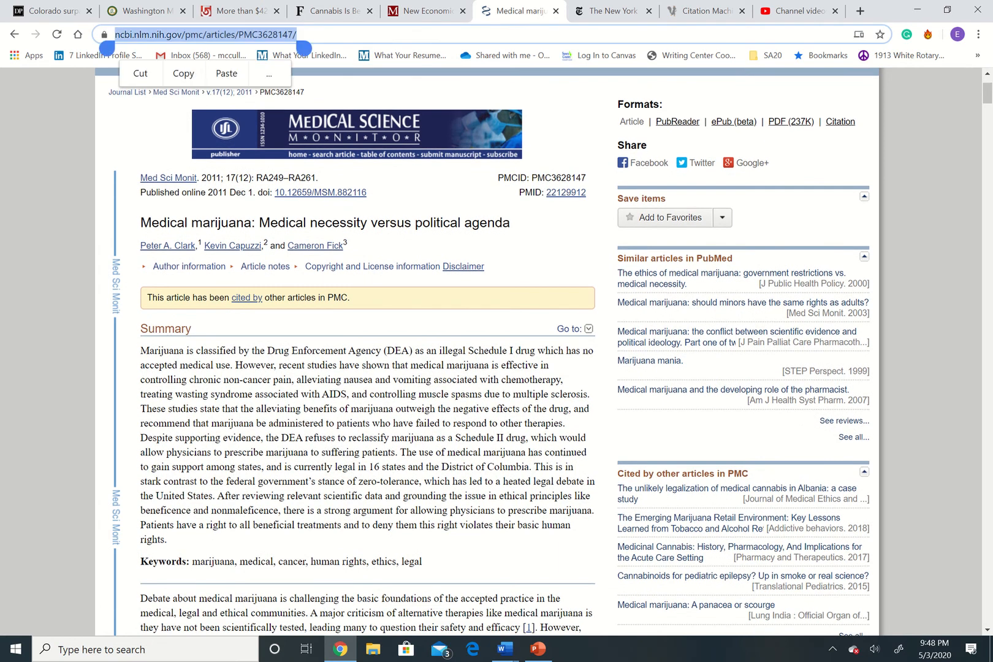
{"action": "left_click", "coordinate": [183, 73]}
Step: Copy all citations from the Citation Machine bibliography and paste them below the heading of the Example Works Cited Page document in Word
{"action": "left_click", "coordinate": [707, 11]}
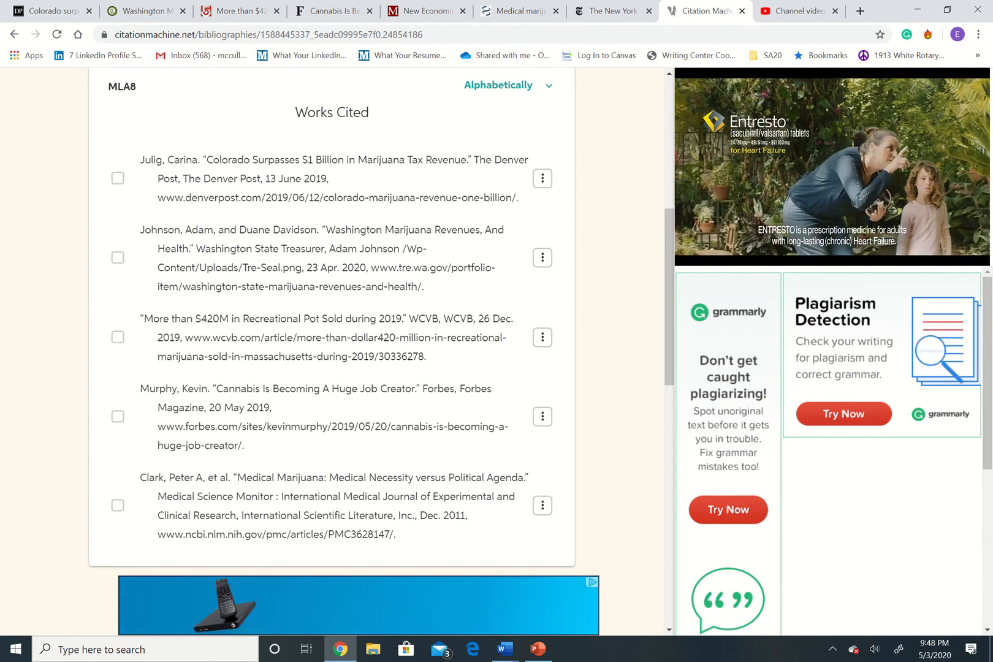
{"action": "scroll", "coordinate": [331, 350], "scroll_direction": "up", "scroll_amount": 2}
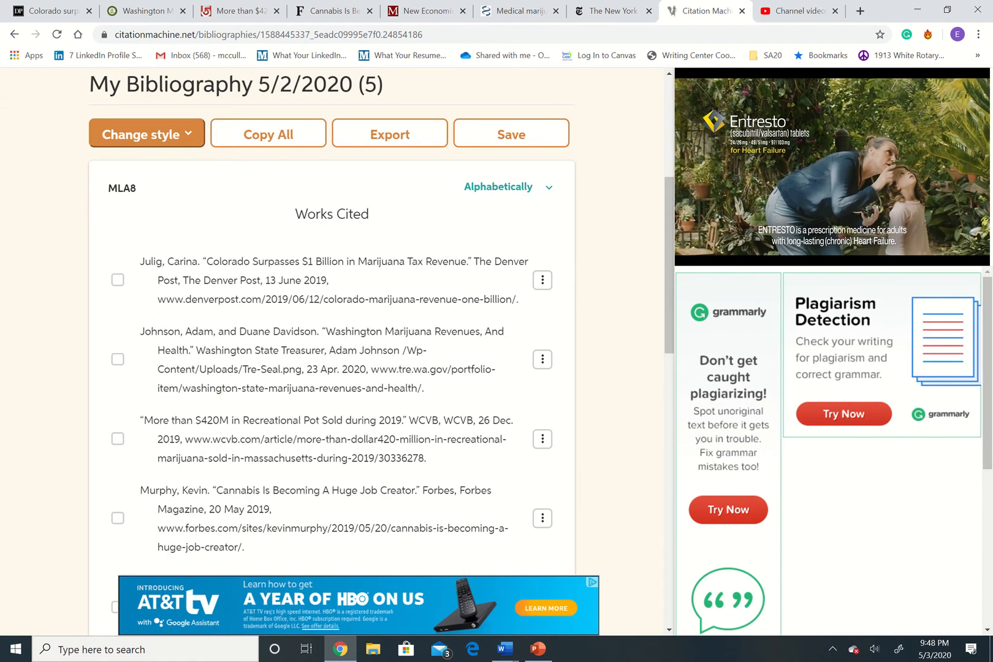
{"action": "left_click", "coordinate": [268, 133]}
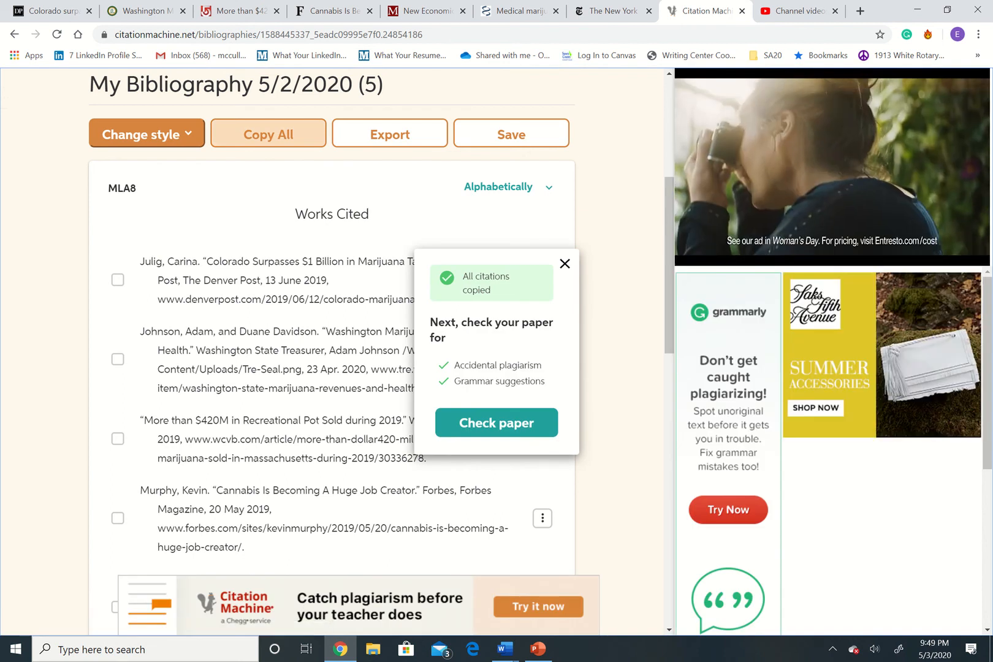
{"action": "mouse_move", "coordinate": [505, 649]}
{"action": "left_click", "coordinate": [643, 588]}
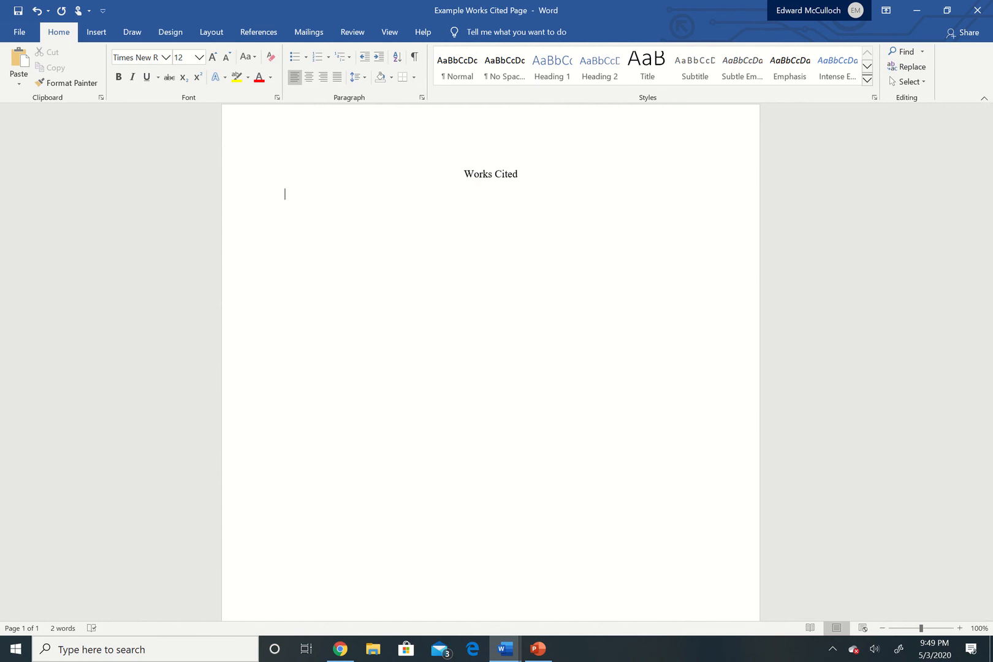
{"action": "key", "text": "ctrl+v"}
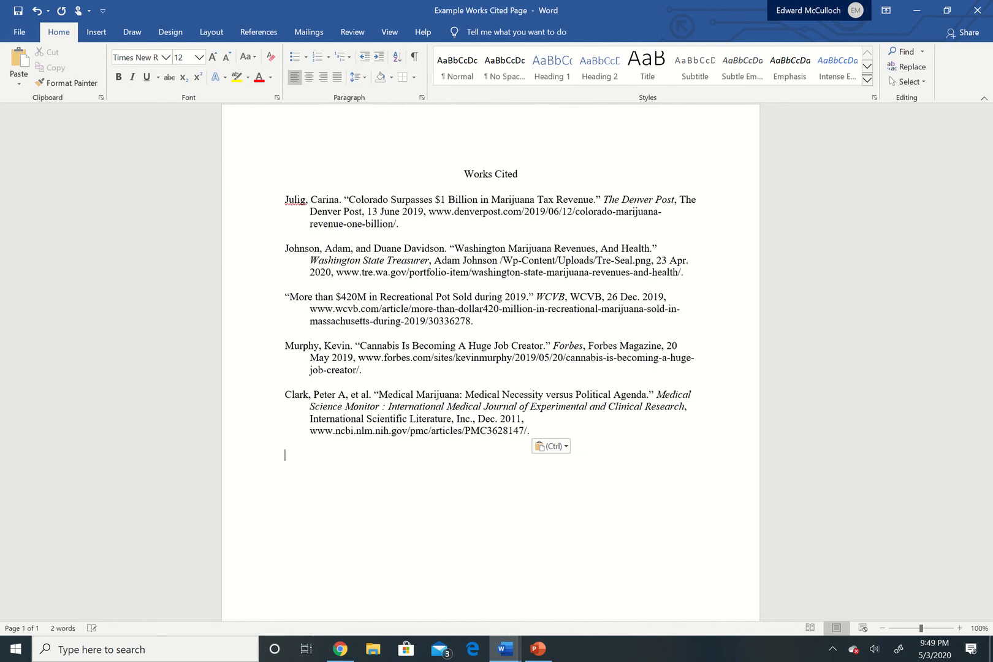
Step: Move the "Medical Marijuana: Medical Necessity versus Political Agenda" citation to the start of the list and remove the extra blank line after it
{"action": "left_click", "coordinate": [310, 412]}
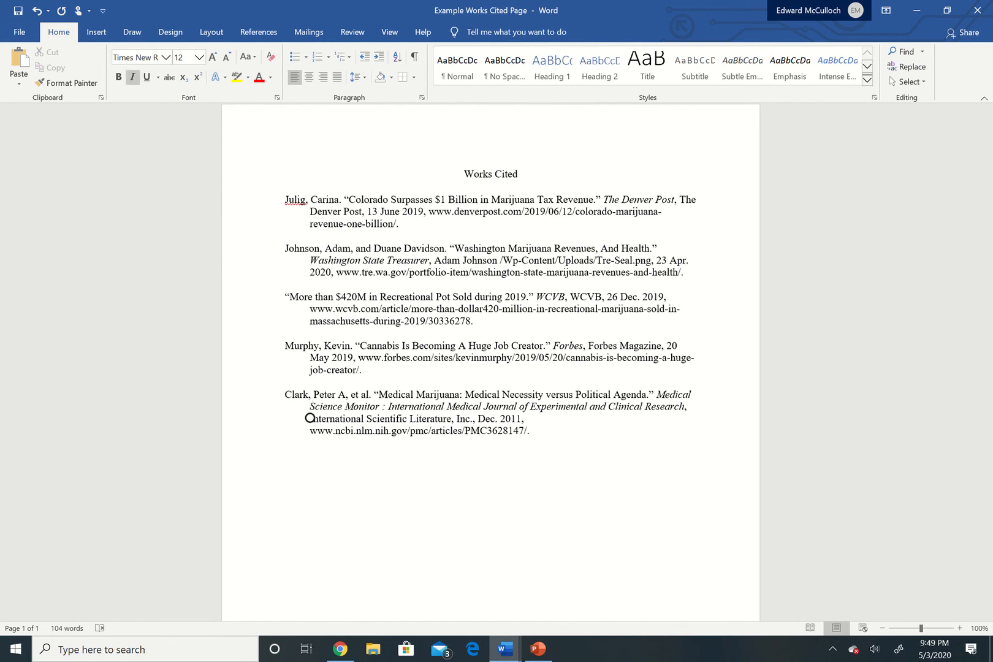
{"action": "left_click_drag", "start_coordinate": [311, 418], "coordinate": [534, 455]}
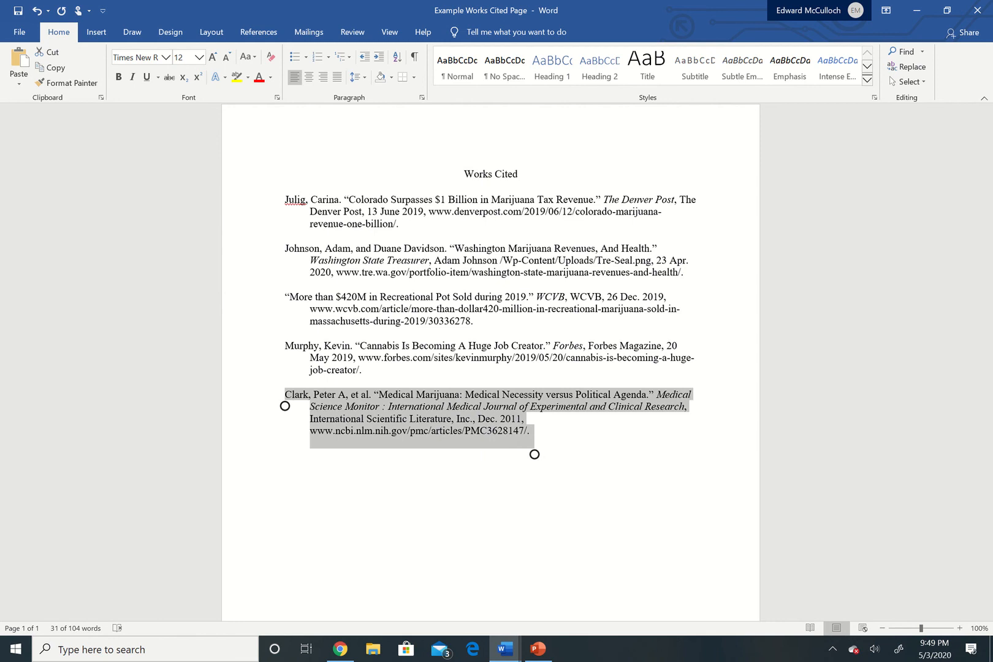
{"action": "key", "text": "Delete"}
{"action": "key", "text": "Up"}
{"action": "key", "text": "Up"}
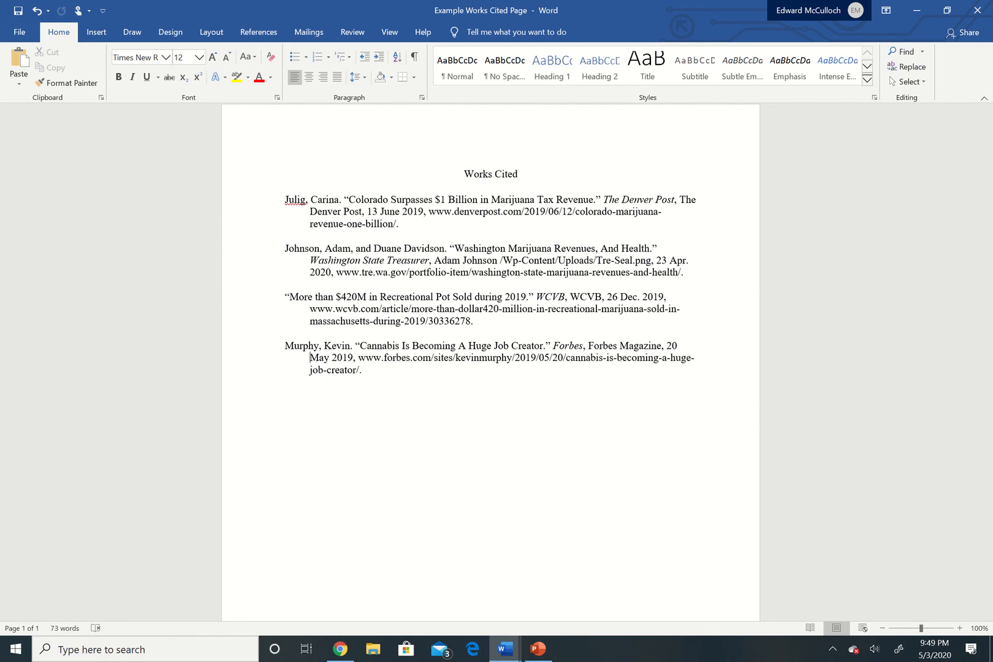
{"action": "key", "text": "ctrl+Home"}
{"action": "key", "text": "Up"}
{"action": "key", "text": "Right"}
{"action": "key", "text": "Right"}
{"action": "key", "text": "Right"}
{"action": "key", "text": "Right"}
{"action": "key", "text": "Right"}
{"action": "key", "text": "Right"}
{"action": "key", "text": "Right"}
{"action": "key", "text": "Right"}
{"action": "key", "text": "Right"}
{"action": "key", "text": "Right"}
{"action": "key", "text": "Right"}
{"action": "key", "text": "Left"}
{"action": "key", "text": "Right"}
{"action": "key", "text": "Return"}
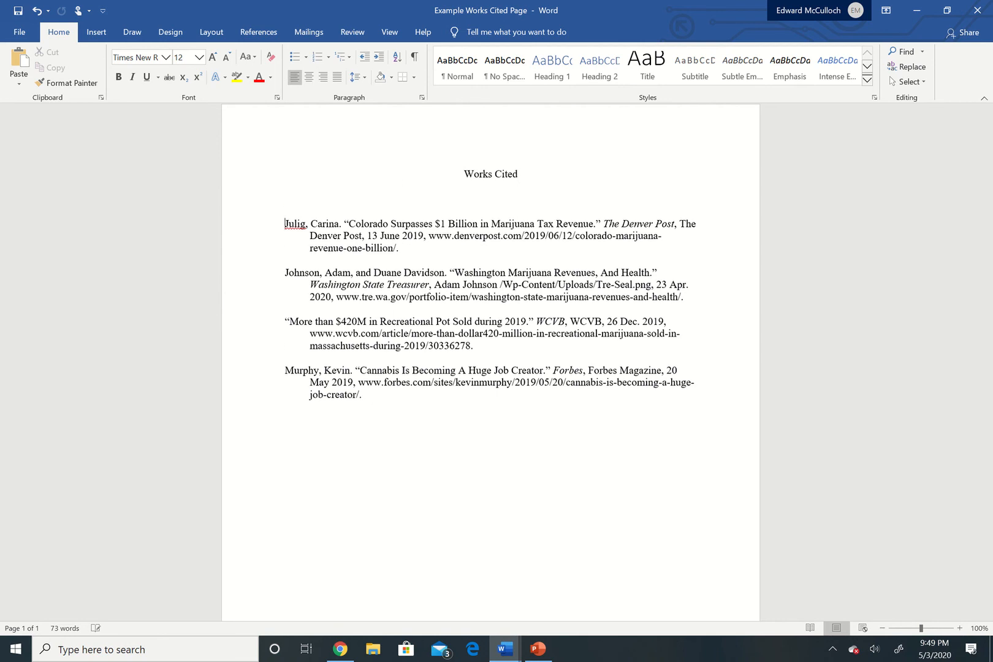
{"action": "key", "text": "ctrl+v"}
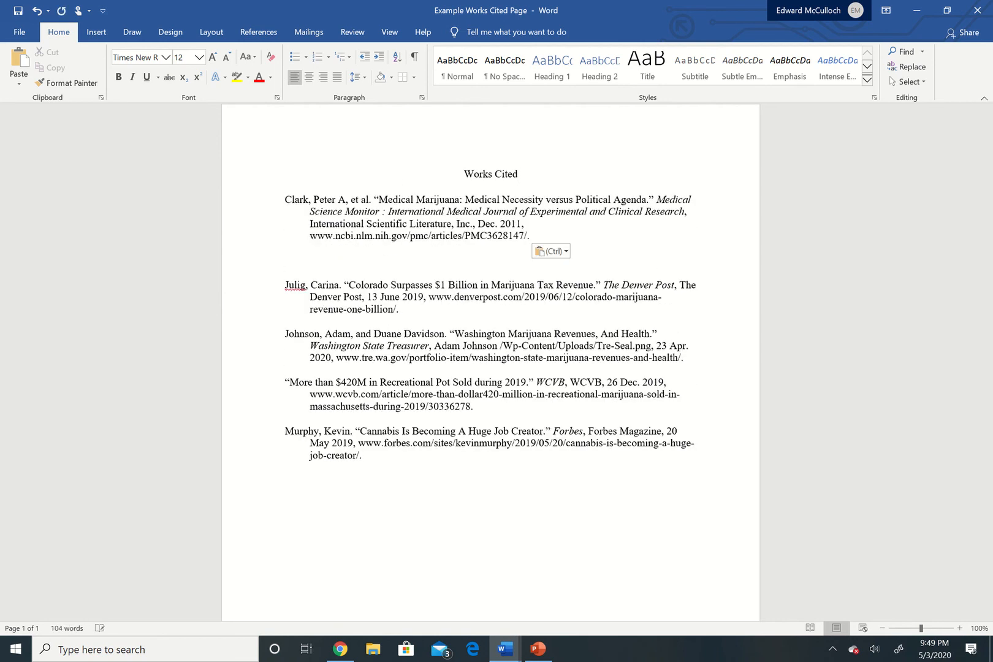
{"action": "key", "text": "BackSpace"}
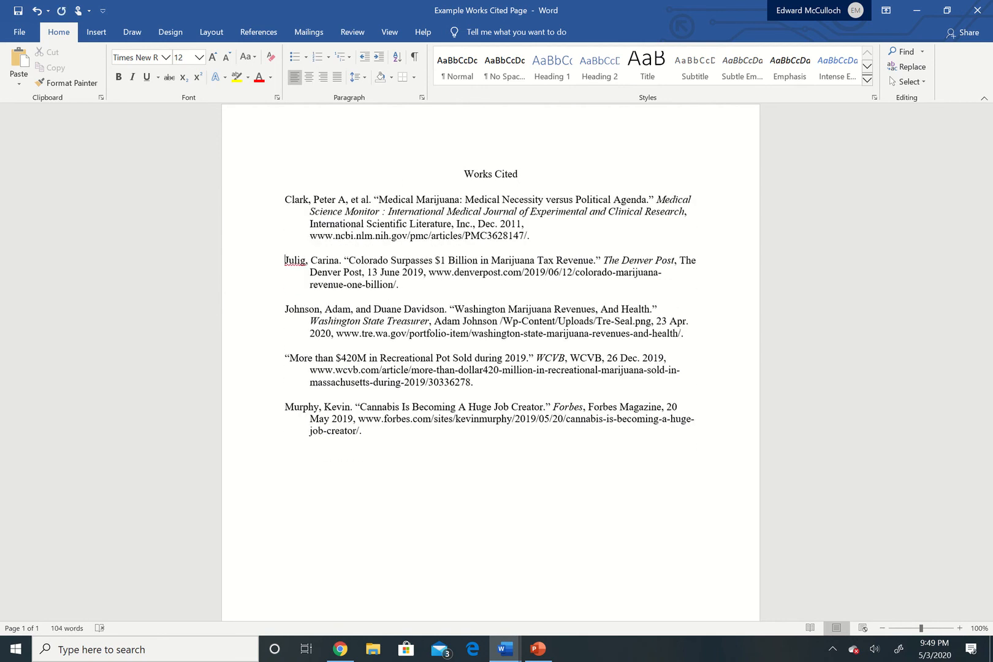
Step: Add "Accessed: 24 Apr. 2020" to the end of the "Medical Marijuana: Medical Necessity versus Political Agenda" citation
{"action": "left_click", "coordinate": [530, 247]}
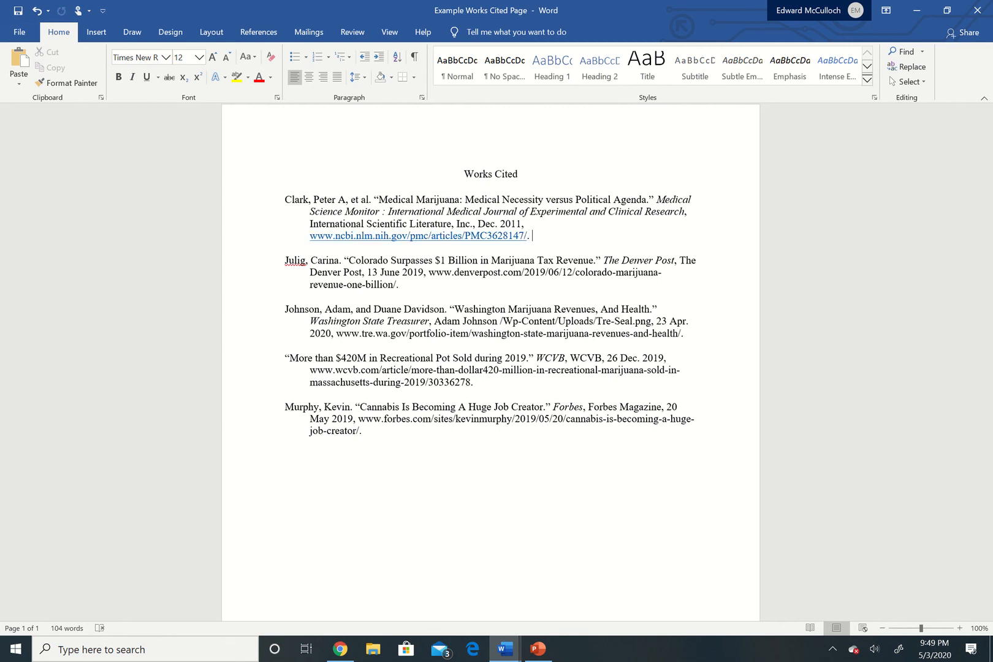
{"action": "type", "text": "Accessed"}
{"action": "type", "text": ": 24 Apr. 2020"}
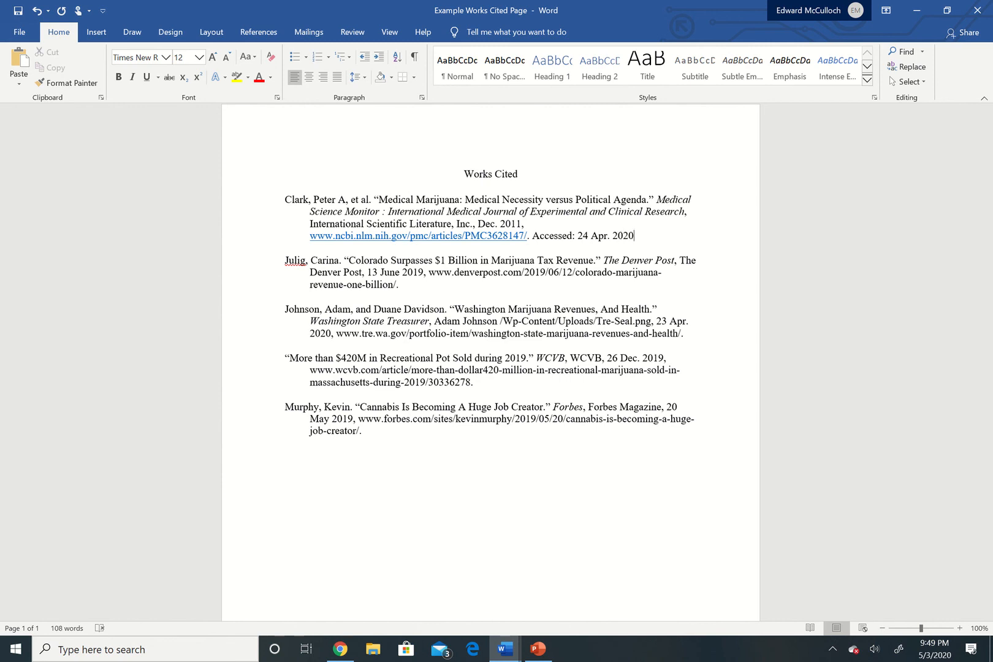
Step: Copy the "Accessed: 24 Apr. 2020" note to the end of the "Colorado Surpasses $1 Billion in Marijuana Tax Revenue" citation
{"action": "key", "text": "shift+Left"}
{"action": "key", "text": "shift+Left"}
{"action": "key", "text": "shift+Left"}
{"action": "key", "text": "shift+Left"}
{"action": "key", "text": "shift+Left"}
{"action": "key", "text": "shift+Left"}
{"action": "key", "text": "shift+Left"}
{"action": "key", "text": "shift+Left"}
{"action": "key", "text": "shift+Left"}
{"action": "key", "text": "shift+Left"}
{"action": "key", "text": "shift+Left"}
{"action": "key", "text": "shift+Left"}
{"action": "key", "text": "shift+Left"}
{"action": "key", "text": "shift+Left"}
{"action": "key", "text": "shift+Left"}
{"action": "key", "text": "shift+Left"}
{"action": "key", "text": "shift+Left"}
{"action": "key", "text": "shift+Left"}
{"action": "key", "text": "shift+Left"}
{"action": "key", "text": "shift+Left"}
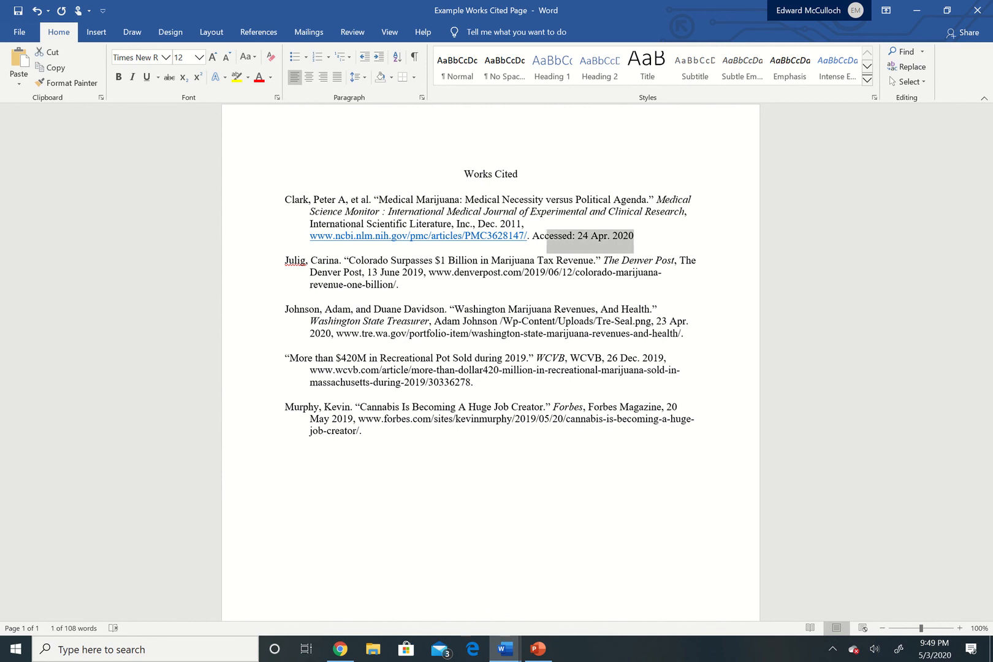
{"action": "key", "text": "shift+Left"}
{"action": "left_click", "coordinate": [399, 285]}
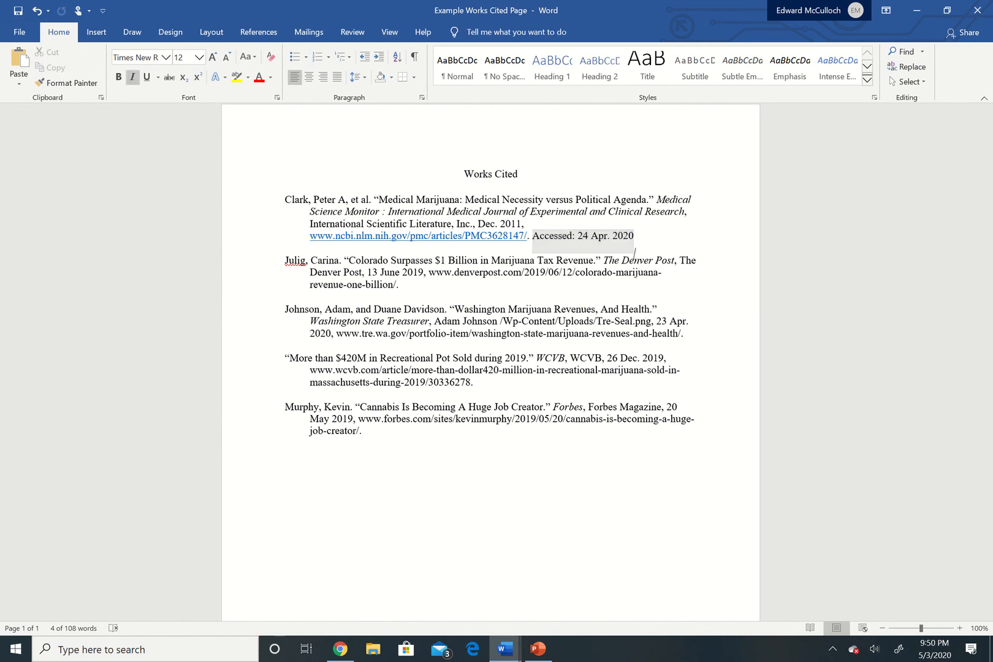
{"action": "key", "text": "ctrl+v"}
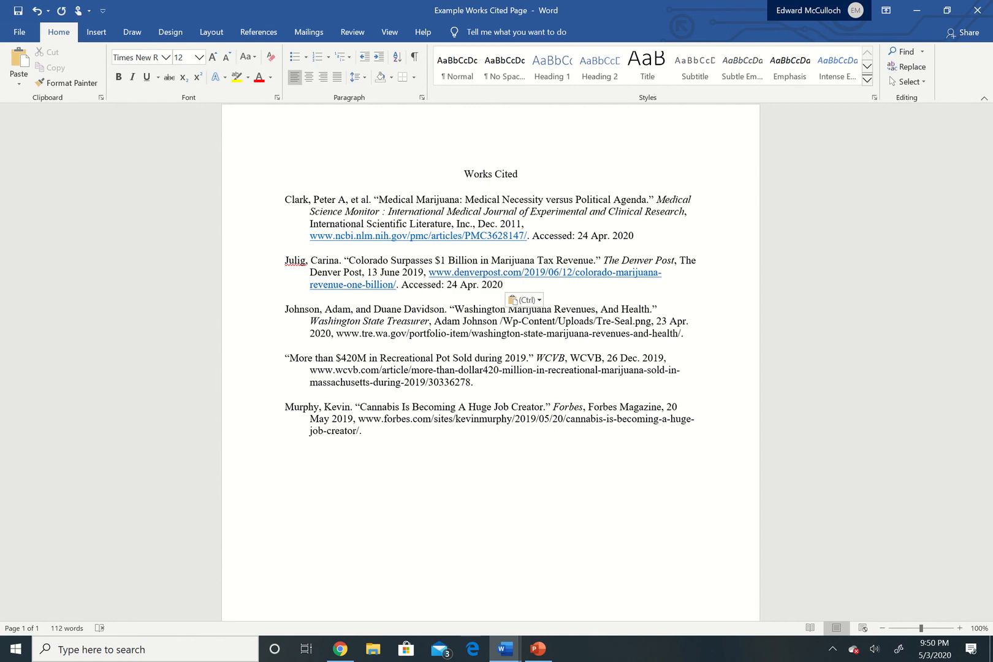
Step: Append the copied "Accessed: 24 Apr. 2020" note to the Washington State Treasurer, WCVB and Forbes citations
{"action": "left_click", "coordinate": [684, 334]}
{"action": "key", "text": "space"}
{"action": "key", "text": "ctrl+v"}
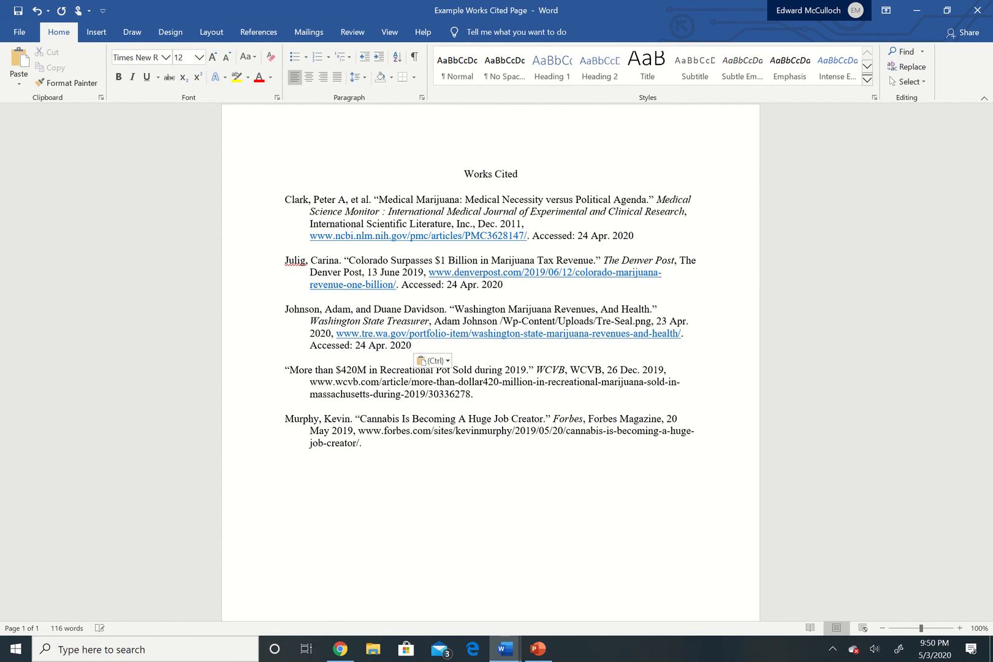
{"action": "left_click", "coordinate": [481, 401]}
{"action": "key", "text": "space"}
{"action": "key", "text": "ctrl+v"}
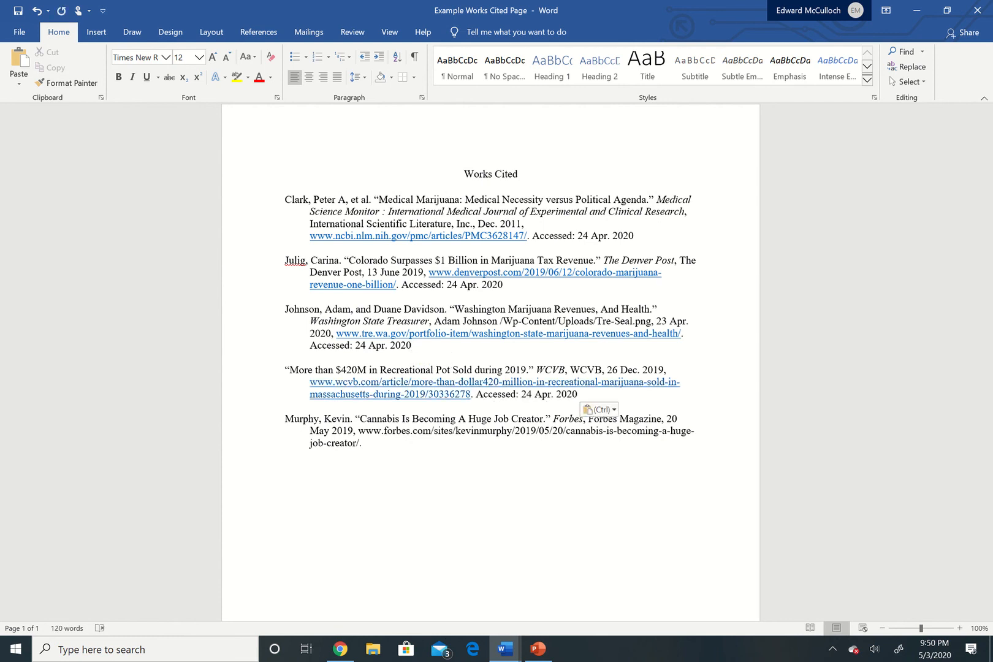
{"action": "left_click", "coordinate": [363, 442]}
{"action": "key", "text": "space"}
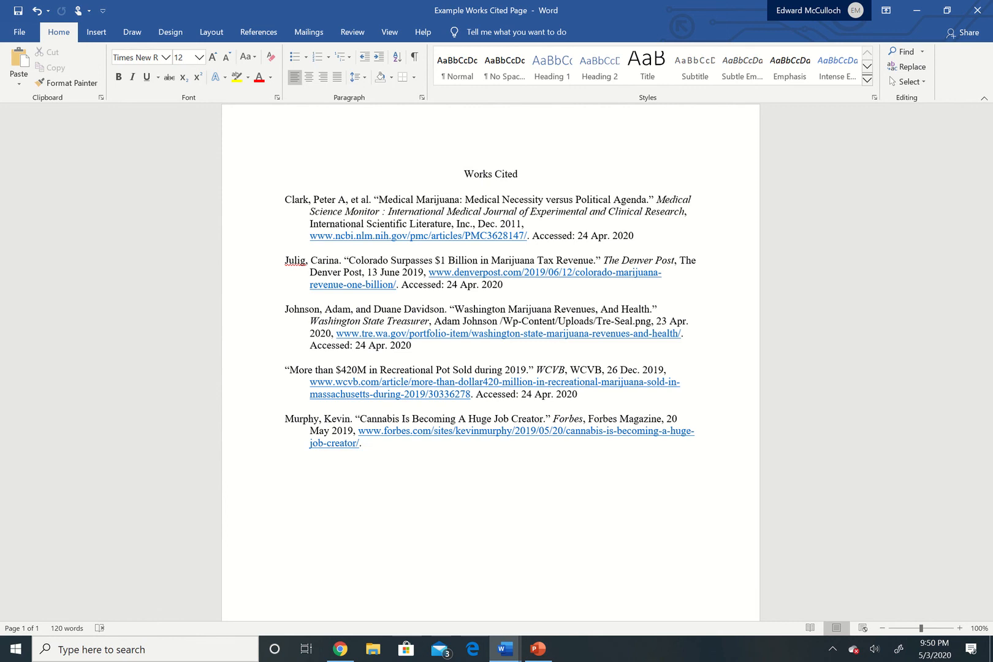
{"action": "key", "text": "ctrl+v"}
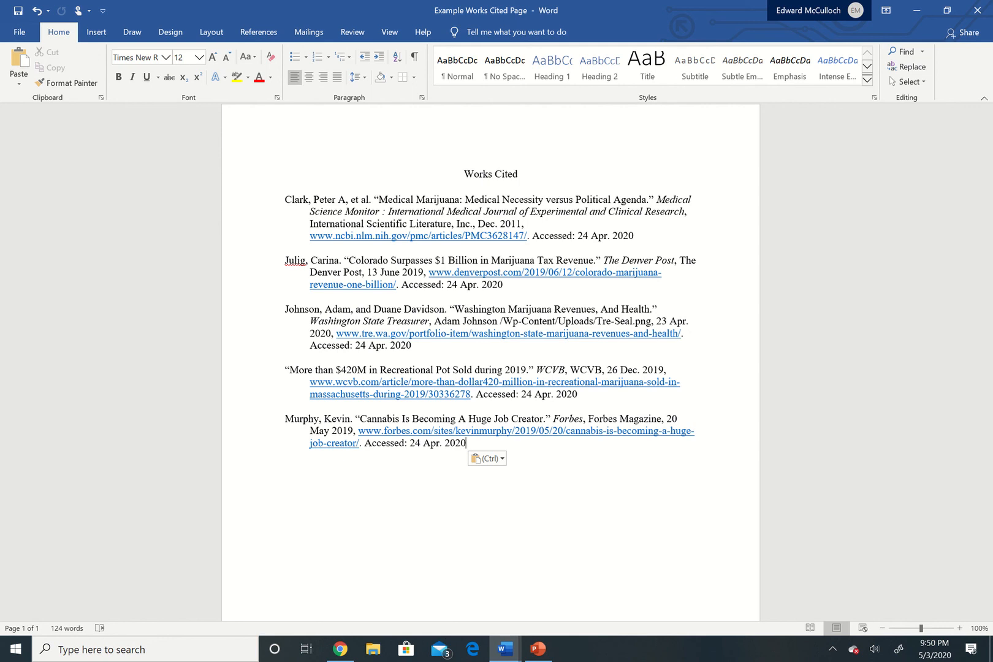
Step: Copy the entire contents of the Works Cited page and switch to the Example MLA Formatting document
{"action": "left_click", "coordinate": [464, 186]}
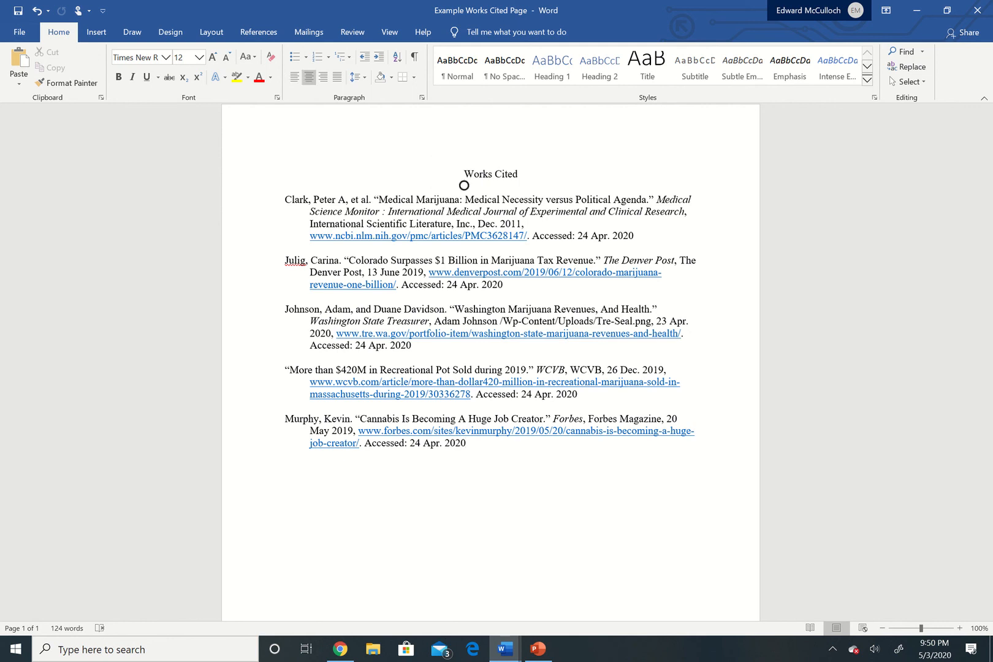
{"action": "key", "text": "ctrl+a"}
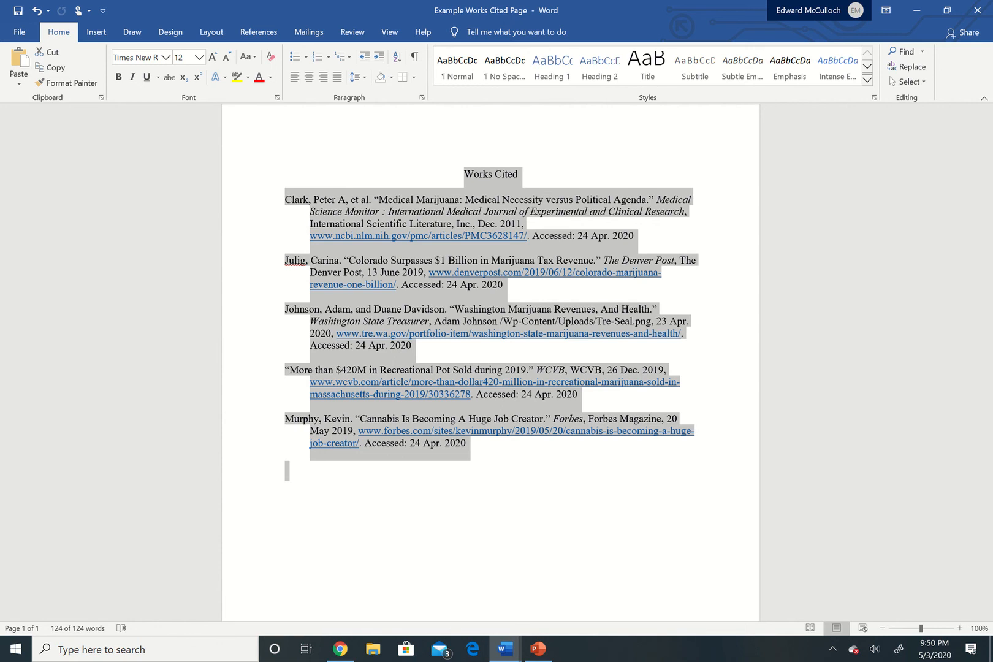
{"action": "key", "text": "ctrl+c"}
{"action": "left_click", "coordinate": [505, 650]}
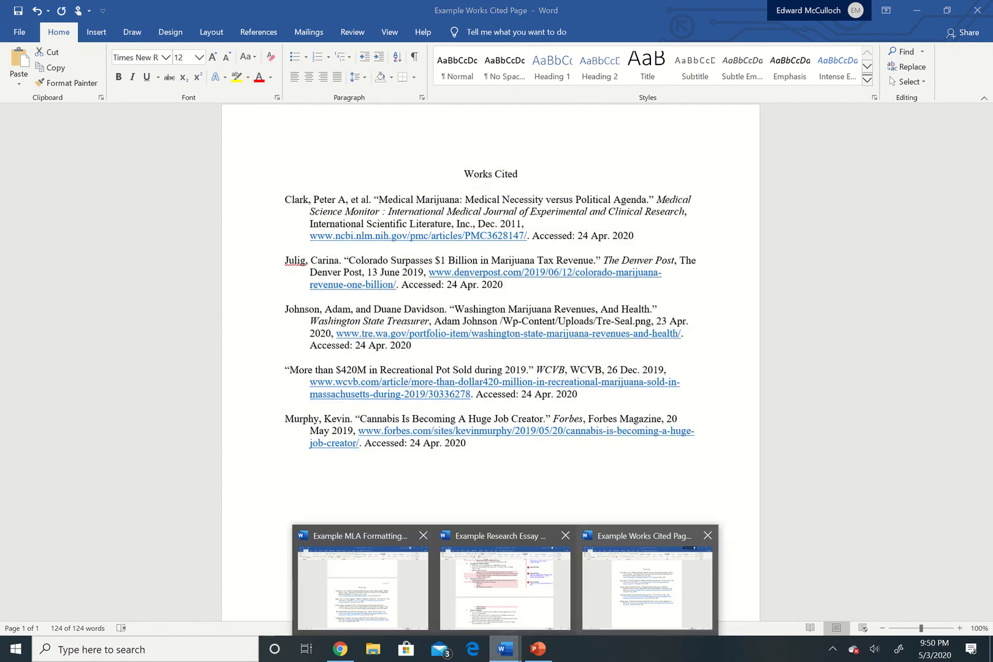
{"action": "left_click", "coordinate": [363, 587]}
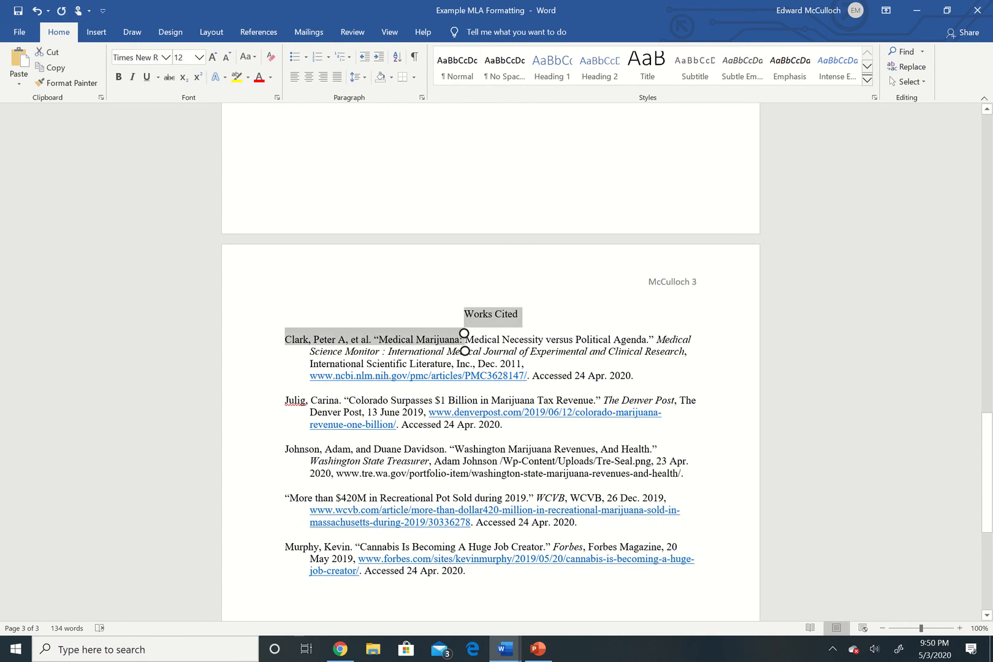
Step: Delete the old Works Cited heading and all its citations from page 3 of the Example MLA Formatting document
{"action": "left_click_drag", "start_coordinate": [464, 313], "coordinate": [399, 449]}
{"action": "left_click_drag", "start_coordinate": [399, 449], "coordinate": [288, 616]}
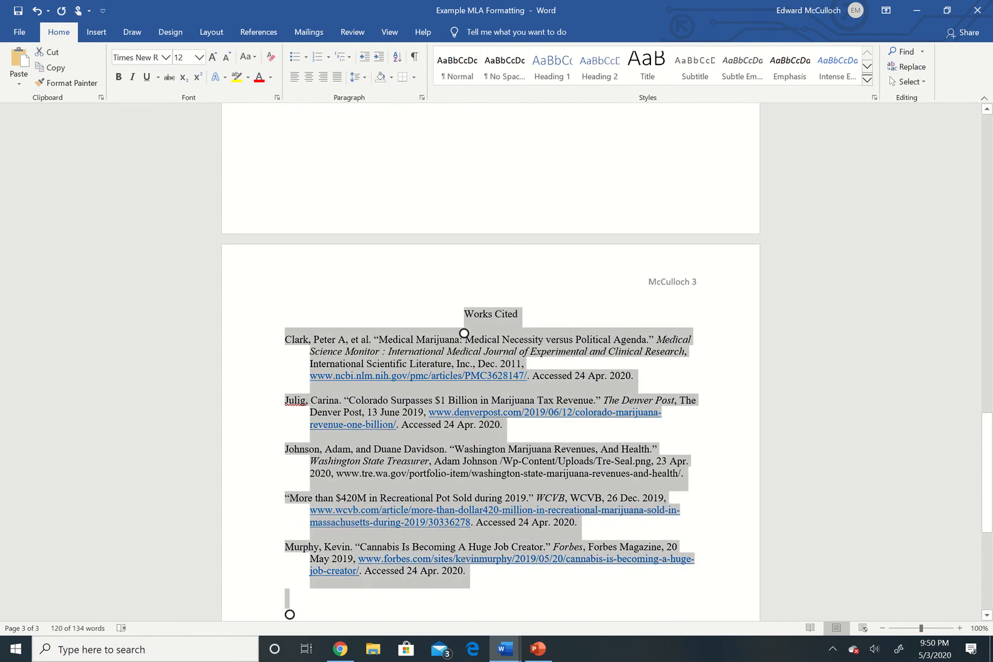
{"action": "key", "text": "Delete"}
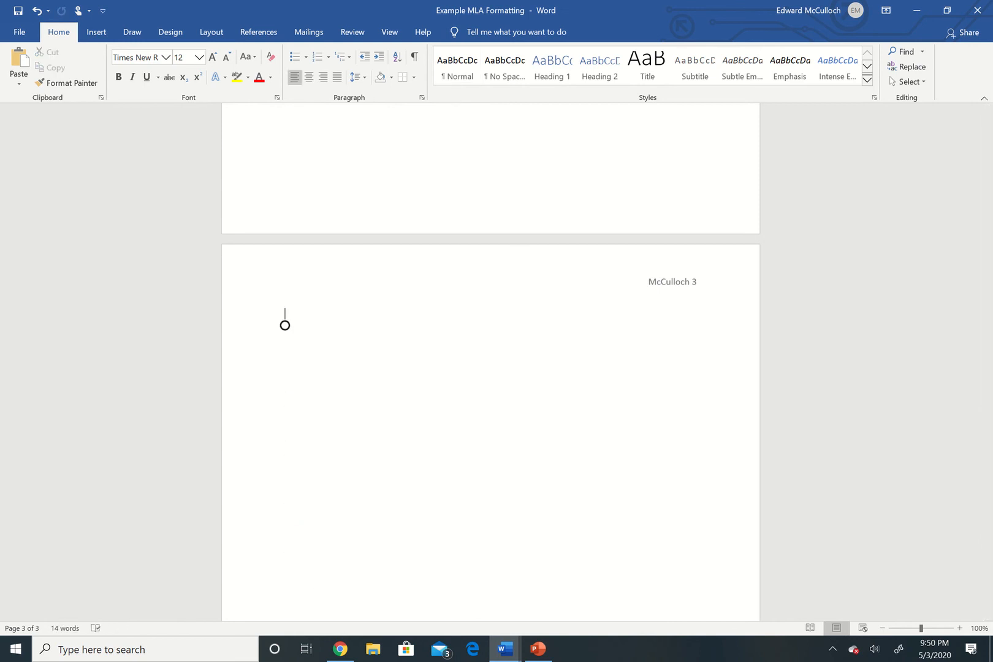
Step: Check the essay's first two pages and paste the copied Works Cited heading and citations onto the empty page 3
{"action": "scroll", "coordinate": [286, 325], "scroll_direction": "up", "scroll_amount": 8}
{"action": "scroll", "coordinate": [490, 362], "scroll_direction": "up", "scroll_amount": 10}
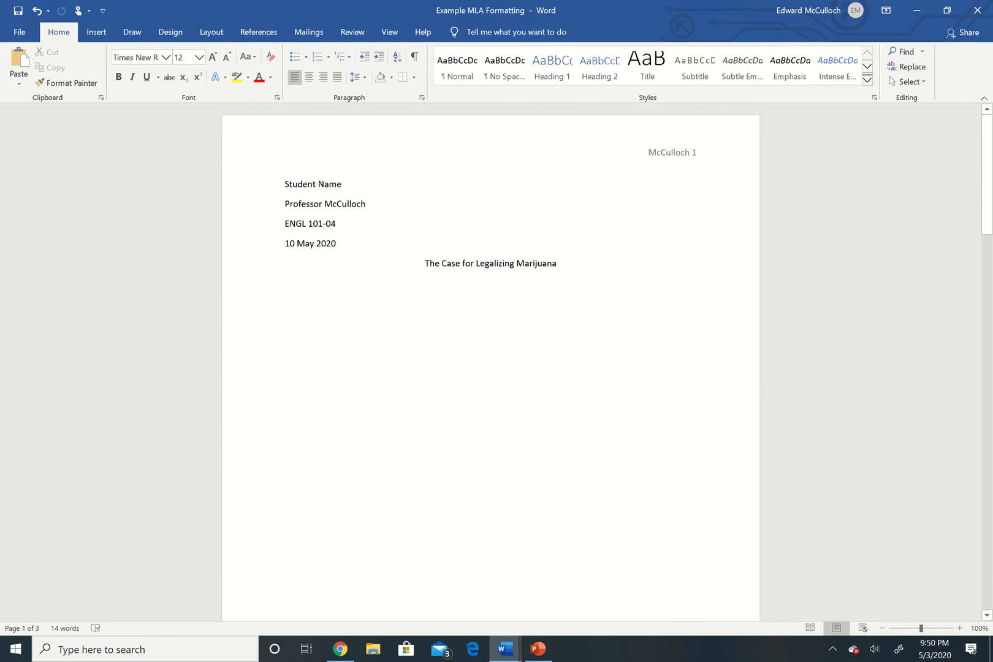
{"action": "scroll", "coordinate": [491, 362], "scroll_direction": "down", "scroll_amount": 1}
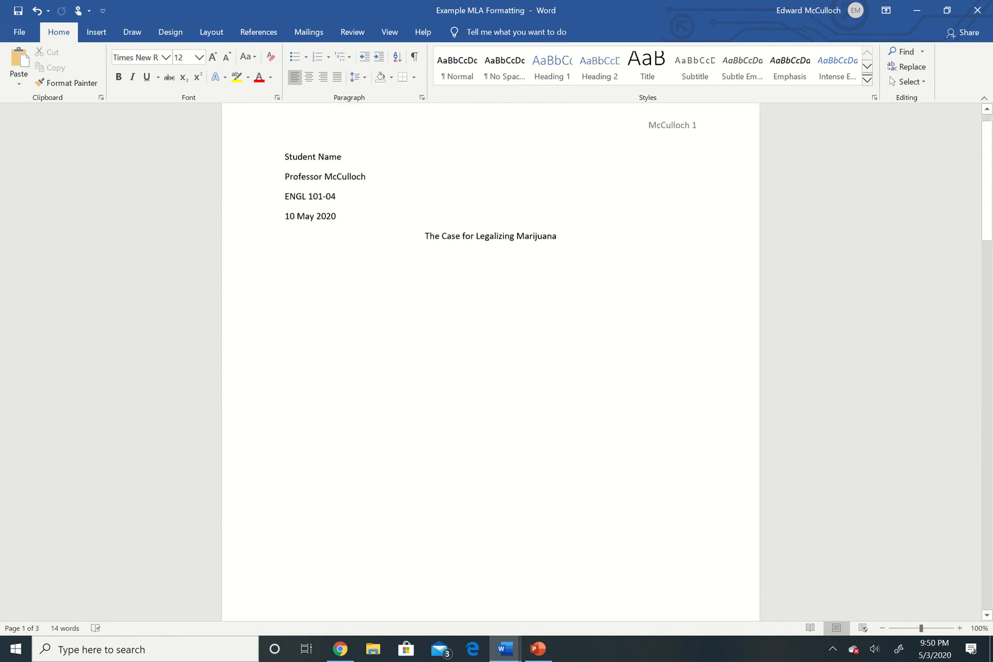
{"action": "scroll", "coordinate": [490, 362], "scroll_direction": "down", "scroll_amount": 10}
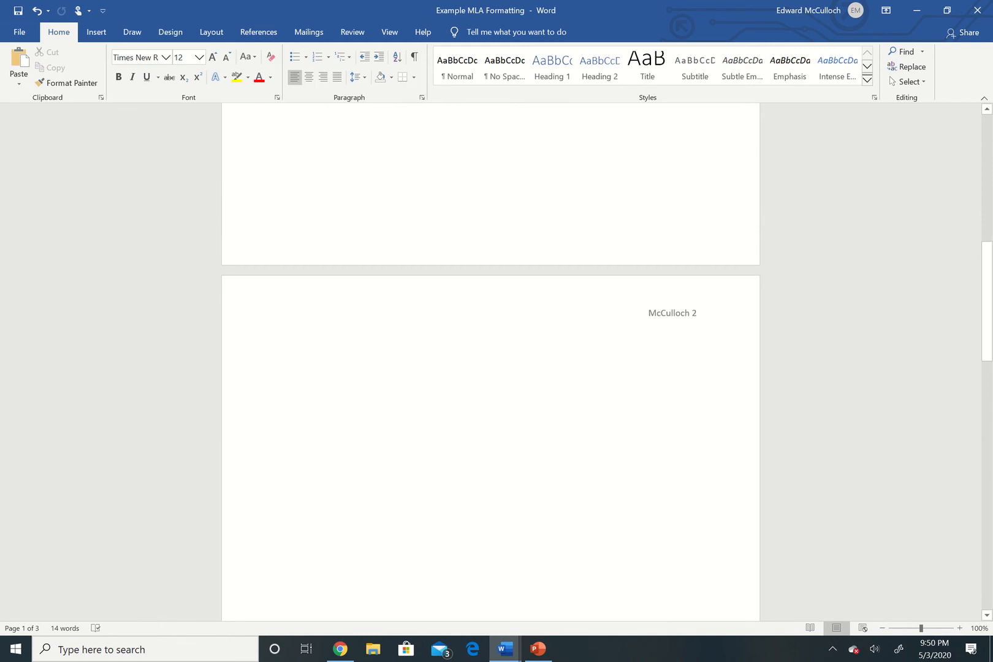
{"action": "scroll", "coordinate": [285, 293], "scroll_direction": "down", "scroll_amount": 12}
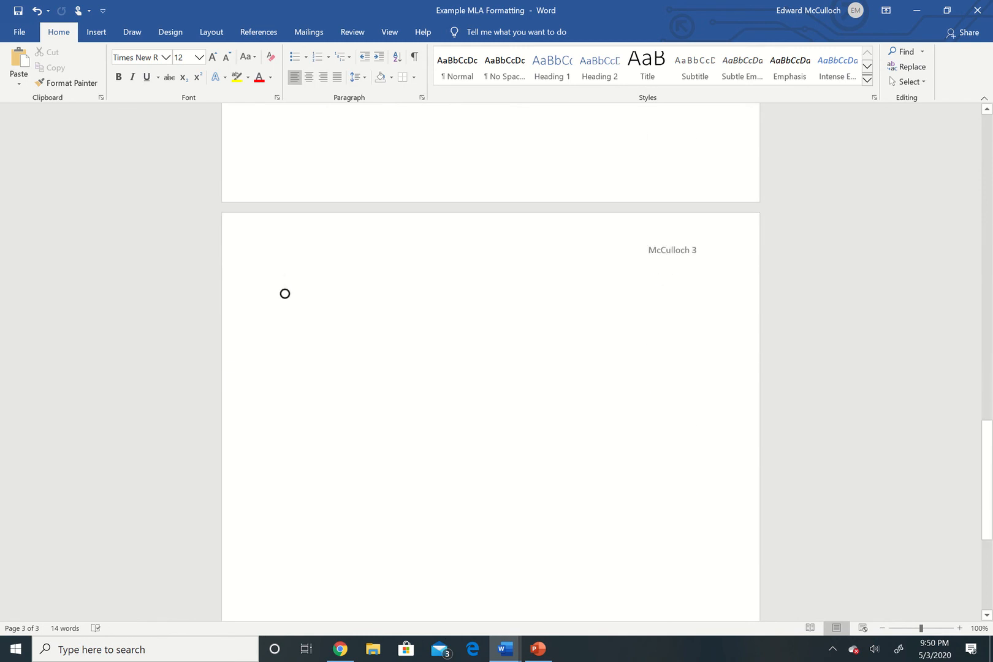
{"action": "key", "text": "ctrl+v"}
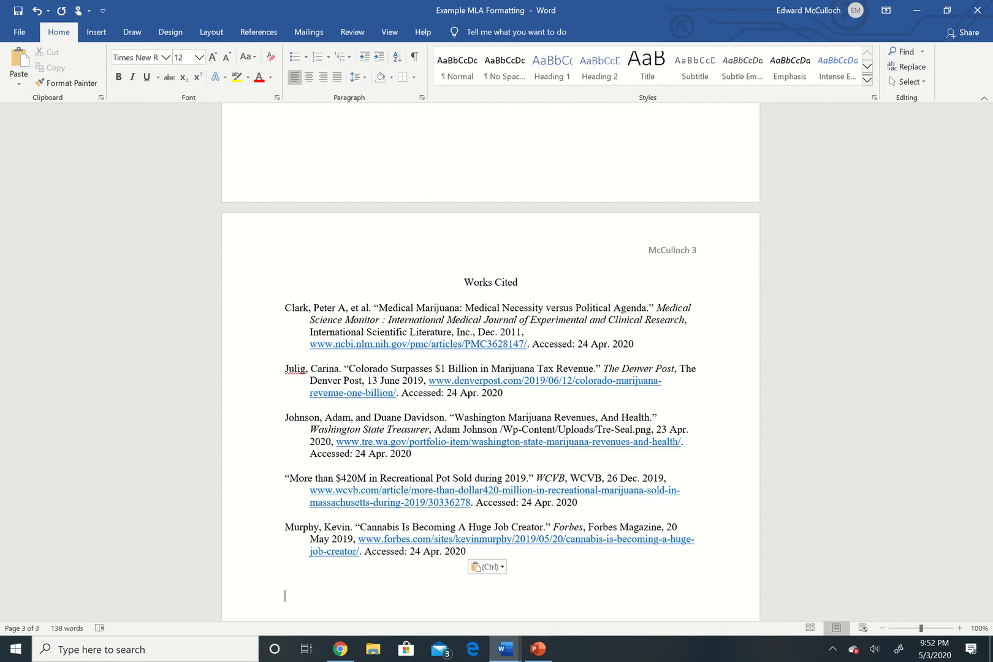
{"action": "mouse_move", "coordinate": [427, 3]}
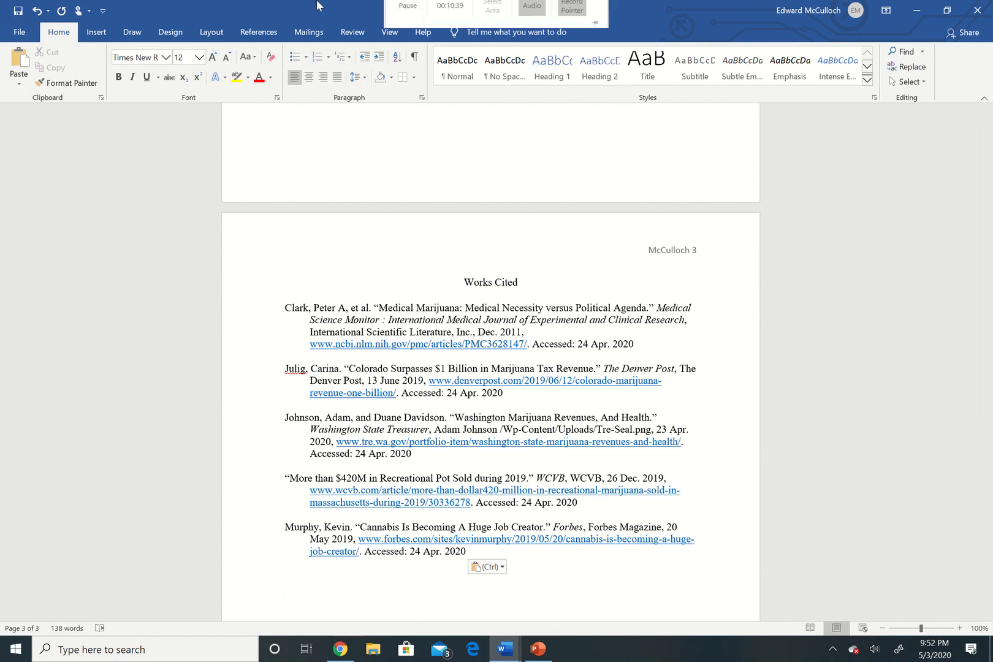